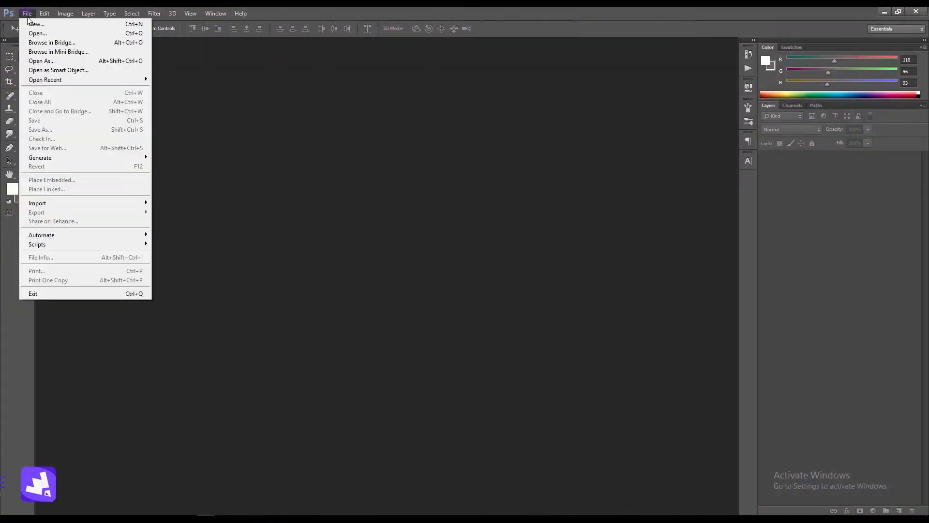
Open multiple-cupcake-casing-mockup-1.psd from the frontview-cupcake-casing-mockup-040920 folder, showing its files as large icons.
{"action": "left_click", "coordinate": [29, 32]}
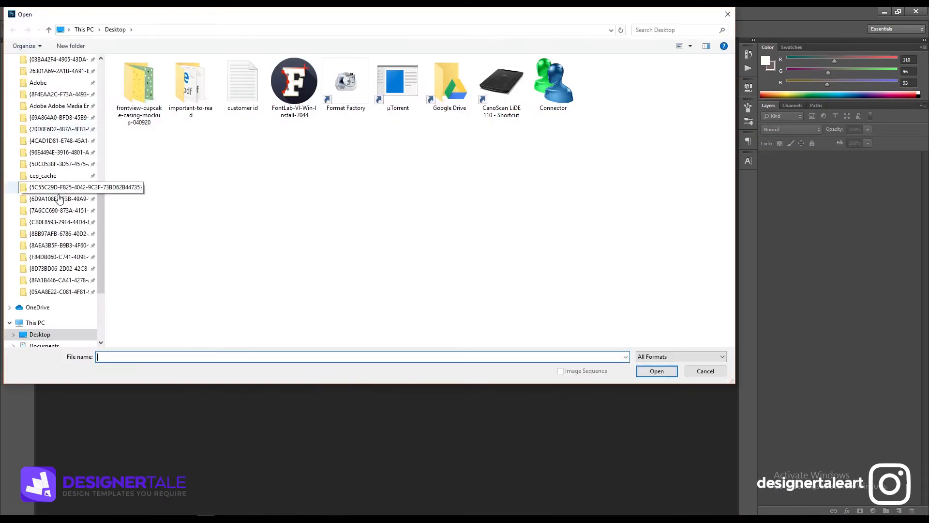
{"action": "double_click", "coordinate": [140, 94]}
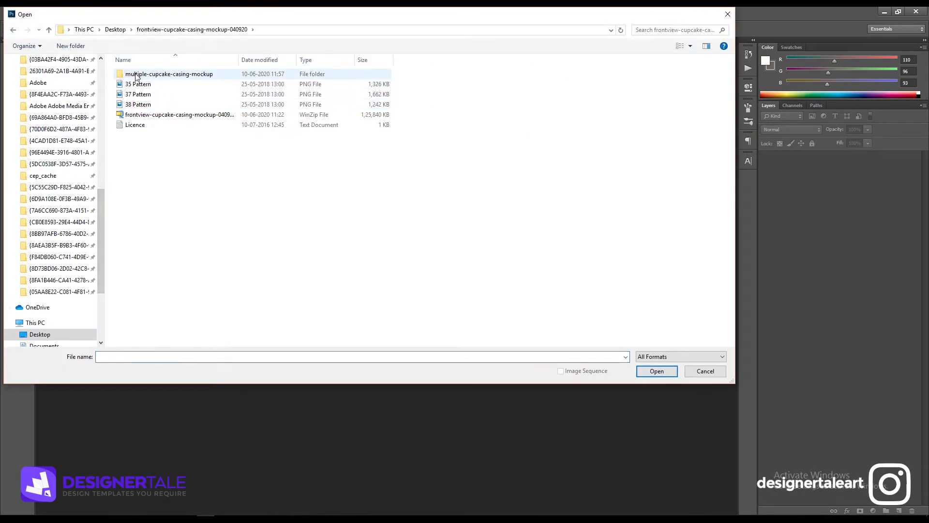
{"action": "left_click", "coordinate": [690, 45]}
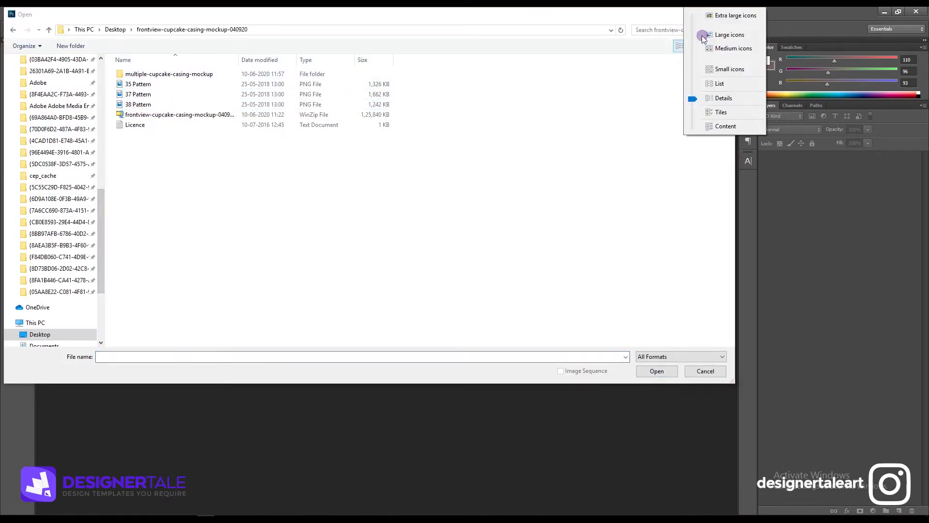
{"action": "left_click", "coordinate": [697, 34]}
{"action": "double_click", "coordinate": [139, 87]}
{"action": "double_click", "coordinate": [141, 92]}
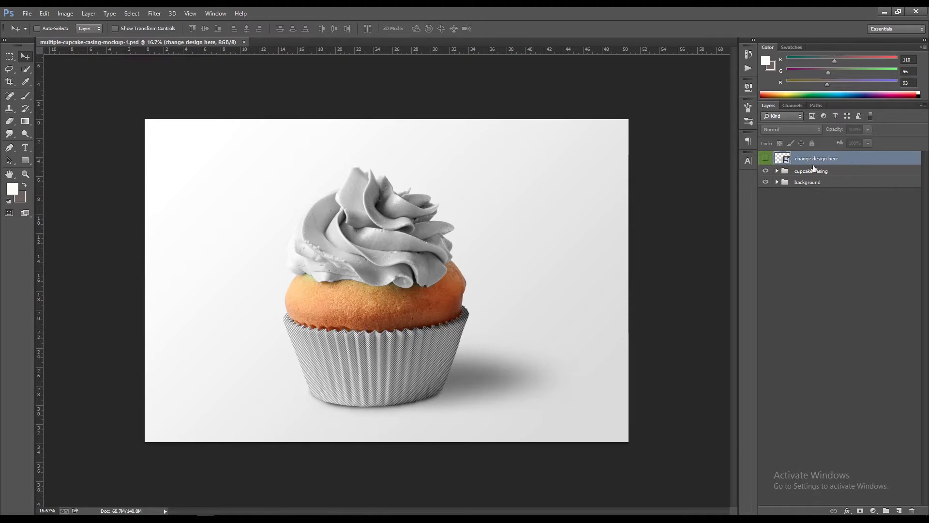
Expand the cupcake casing group and its topping and casing subgroups.
{"action": "left_click", "coordinate": [776, 172]}
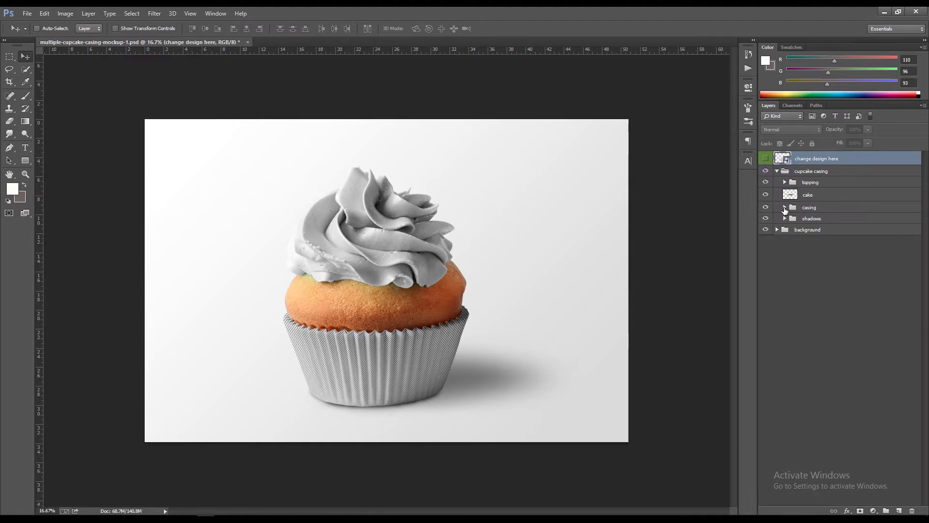
{"action": "left_click", "coordinate": [785, 207]}
{"action": "left_click", "coordinate": [785, 182]}
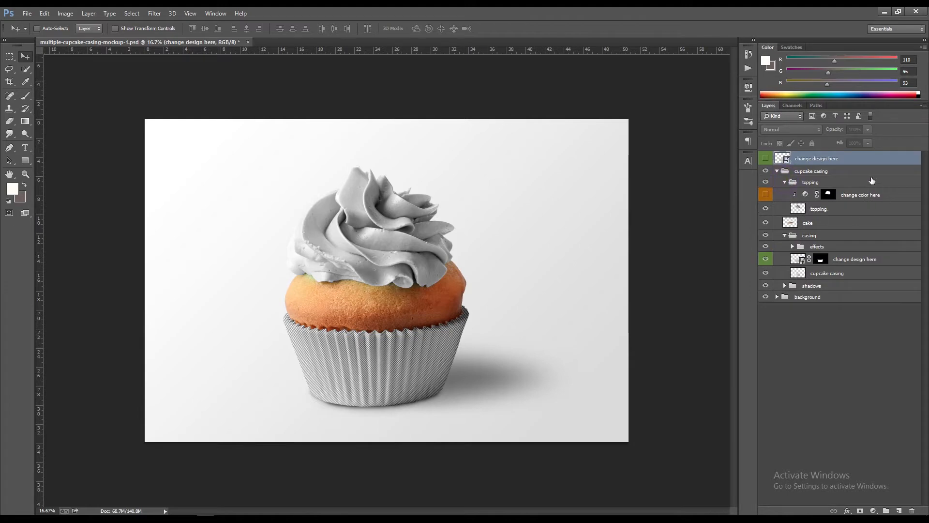
Open the contents of the topmost "change design here" smart object for editing.
{"action": "left_click", "coordinate": [804, 260]}
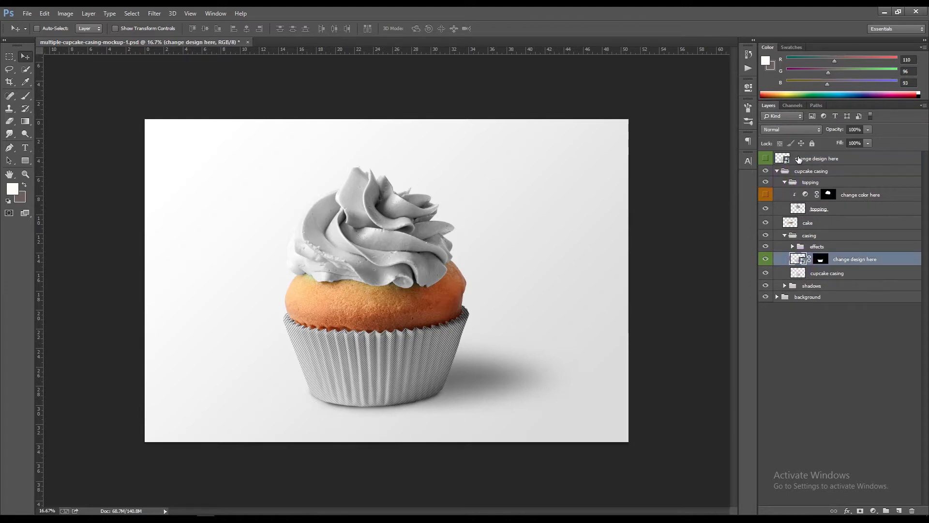
{"action": "left_click", "coordinate": [797, 160]}
{"action": "double_click", "coordinate": [787, 161]}
{"action": "left_click", "coordinate": [501, 226]}
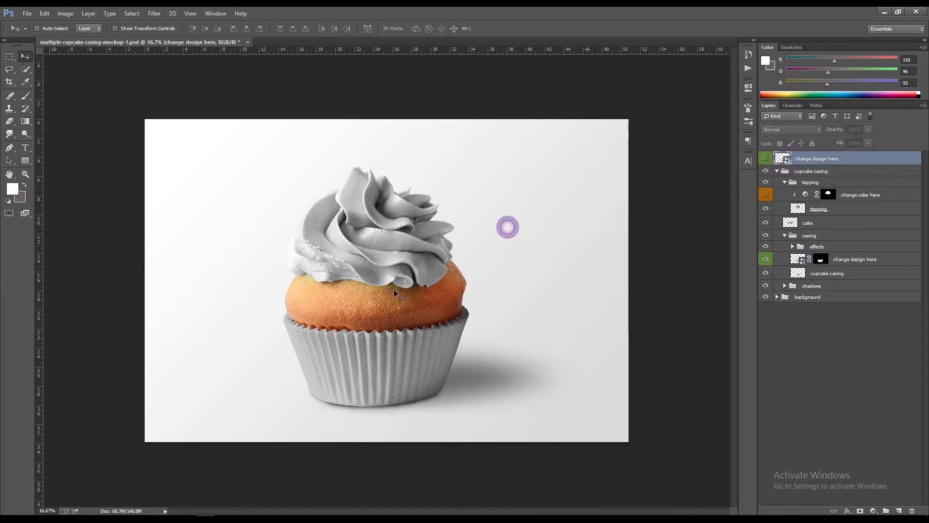
Embed the 38 Pattern image in the smart object and align it with the canvas's left edge.
{"action": "left_click", "coordinate": [29, 14]}
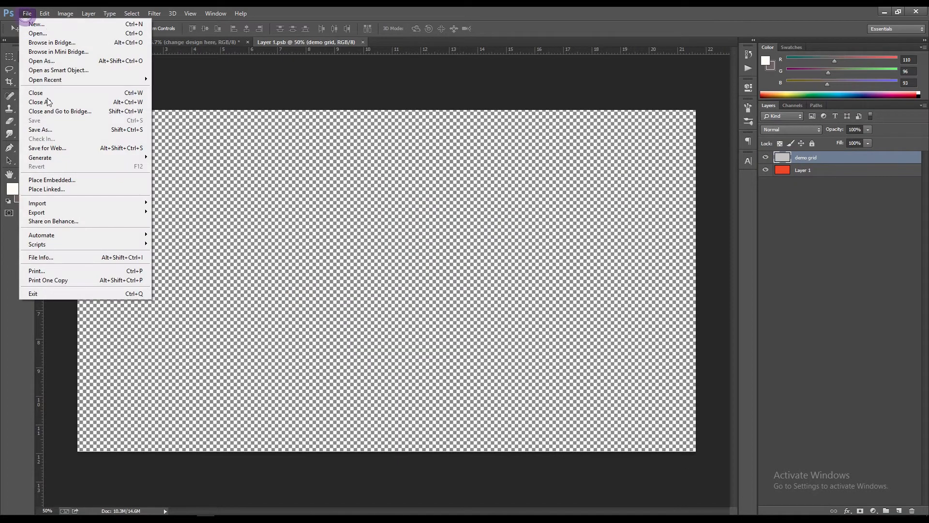
{"action": "left_click", "coordinate": [60, 178]}
{"action": "left_click", "coordinate": [237, 30]}
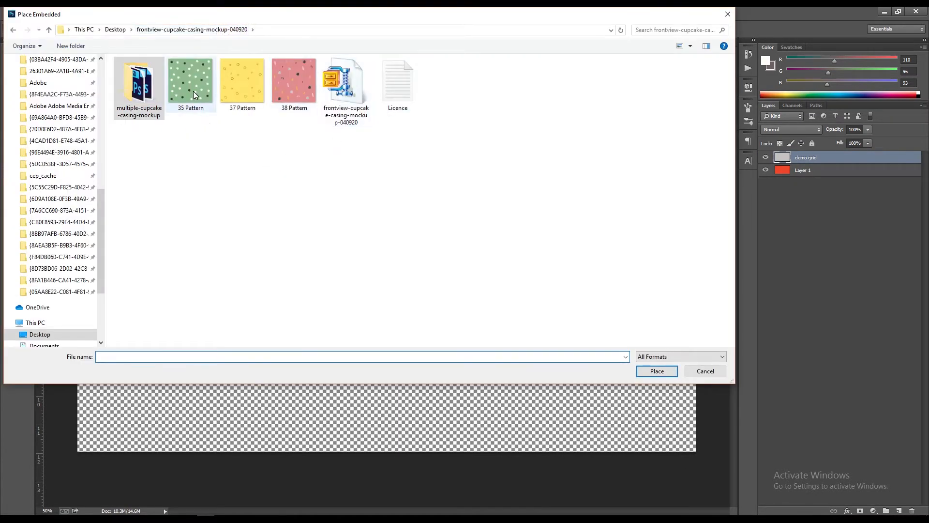
{"action": "double_click", "coordinate": [298, 79]}
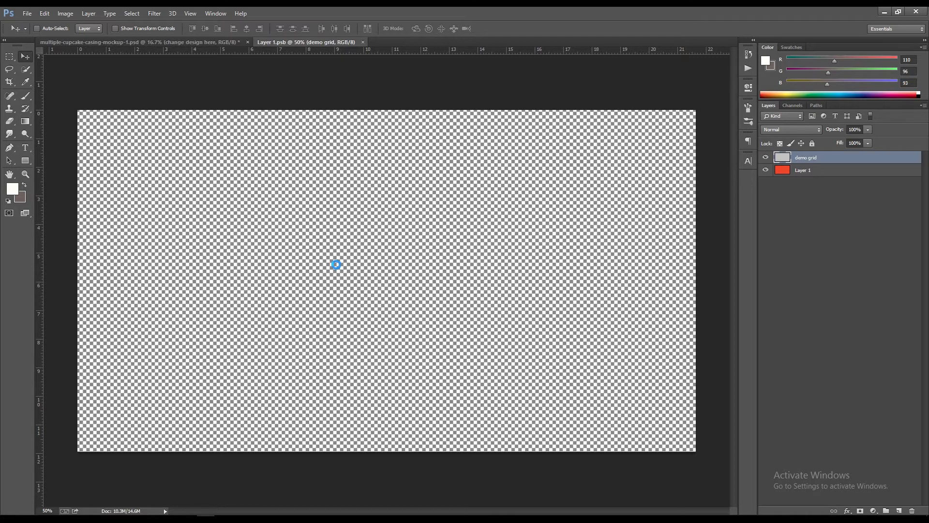
{"action": "left_click_drag", "start_coordinate": [370, 263], "coordinate": [230, 264]}
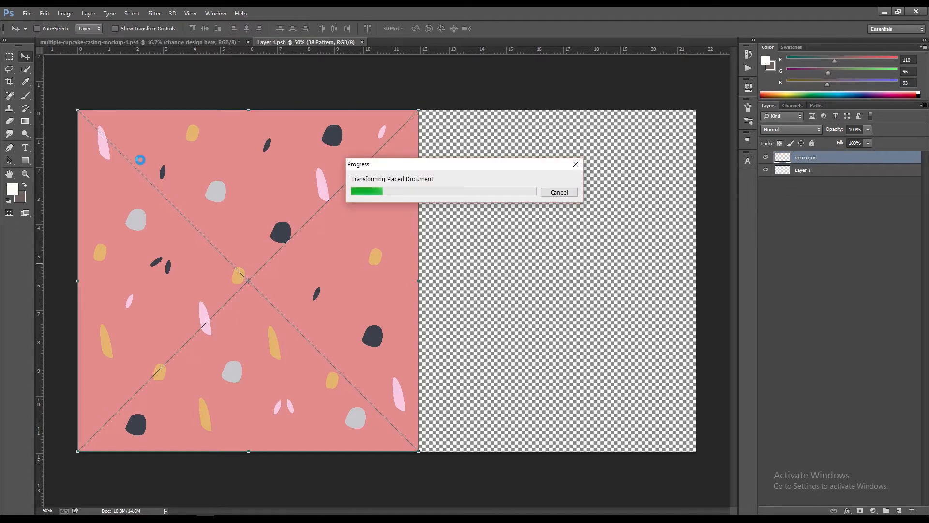
Duplicate the 38 Pattern beside the original to fill the canvas, and merge the two pattern layers.
{"action": "left_click_drag", "start_coordinate": [92, 125], "coordinate": [428, 120]}
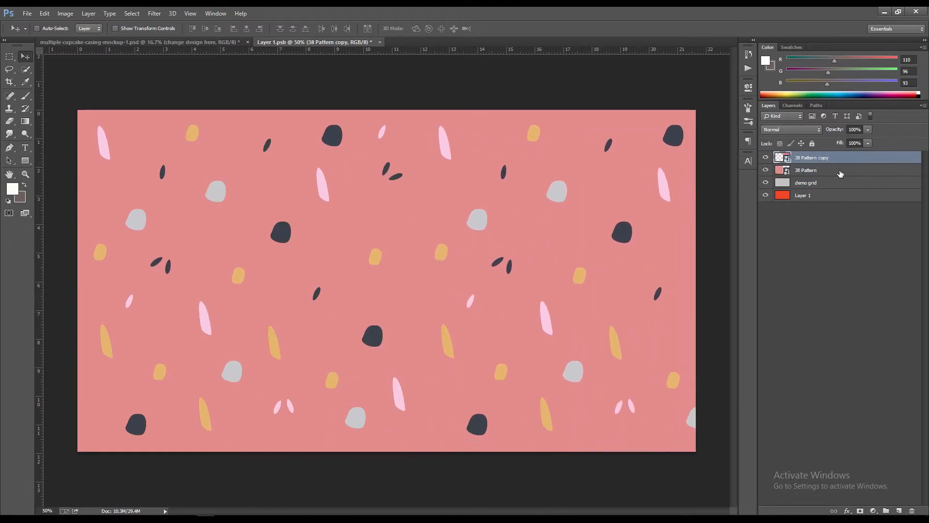
{"action": "left_click", "coordinate": [839, 174], "text": "shift"}
{"action": "right_click", "coordinate": [840, 170]}
{"action": "left_click", "coordinate": [770, 360]}
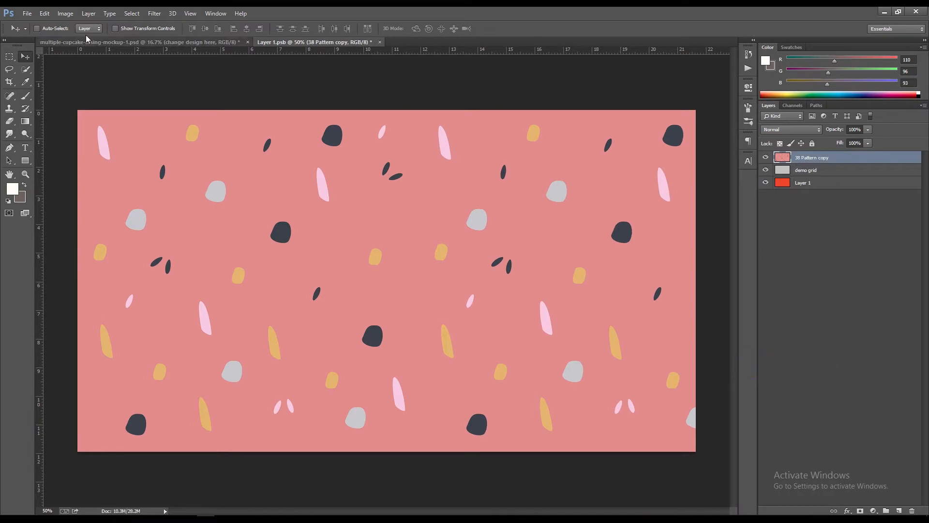
Save the edited smart object contents and close that document to return to the mockup.
{"action": "left_click", "coordinate": [27, 13]}
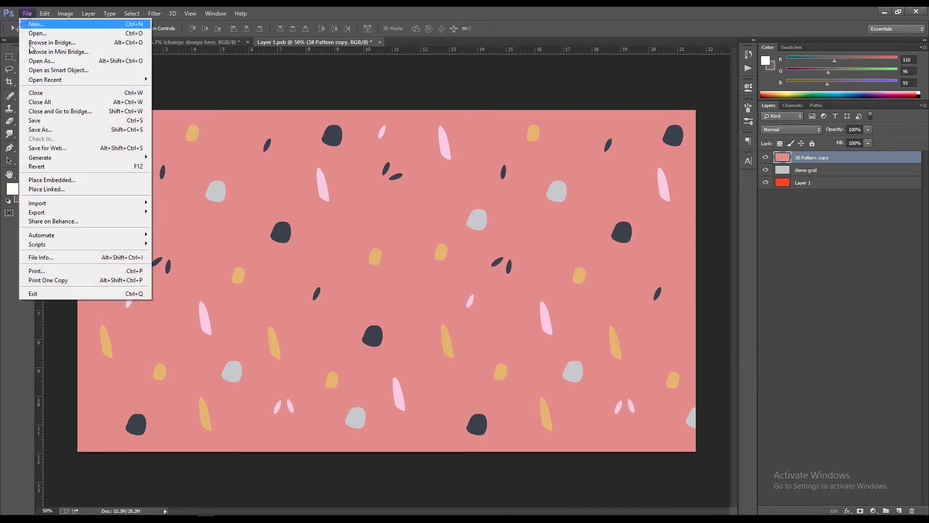
{"action": "left_click", "coordinate": [39, 120]}
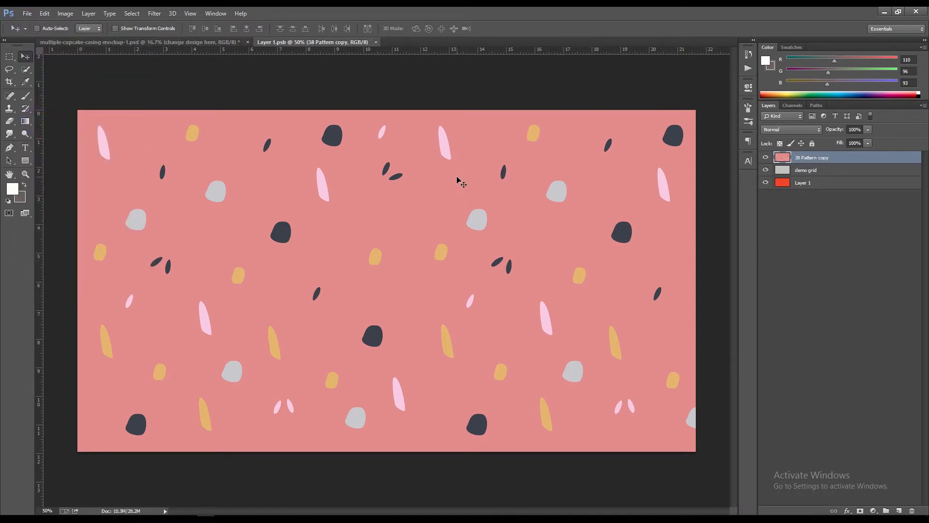
{"action": "left_click", "coordinate": [376, 42]}
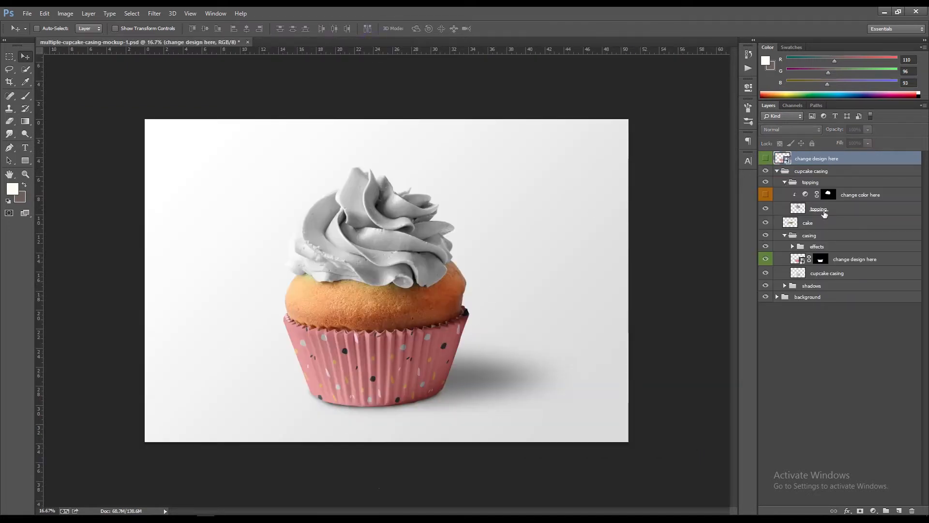
Show the topping's "change color here" adjustment layer and set its Hue to 13 and Saturation to 42.
{"action": "left_click", "coordinate": [861, 195]}
{"action": "left_click", "coordinate": [765, 194]}
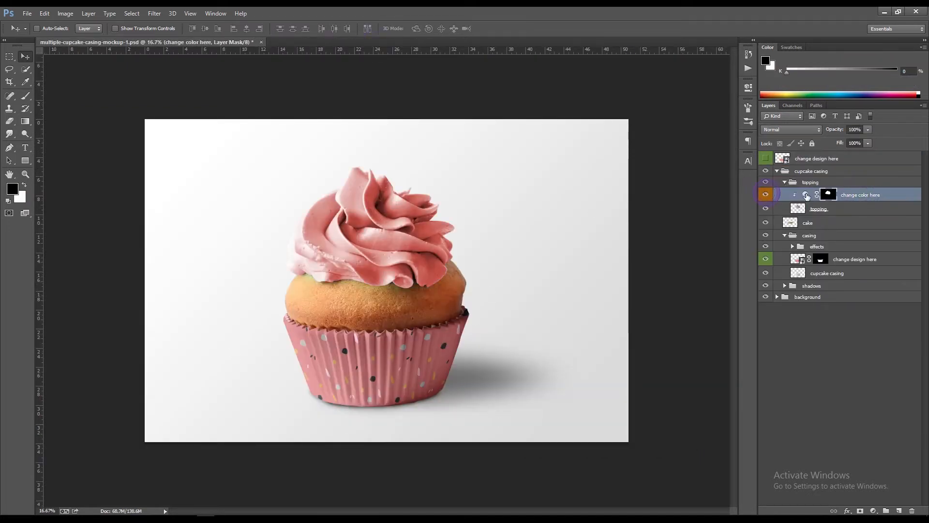
{"action": "double_click", "coordinate": [806, 195]}
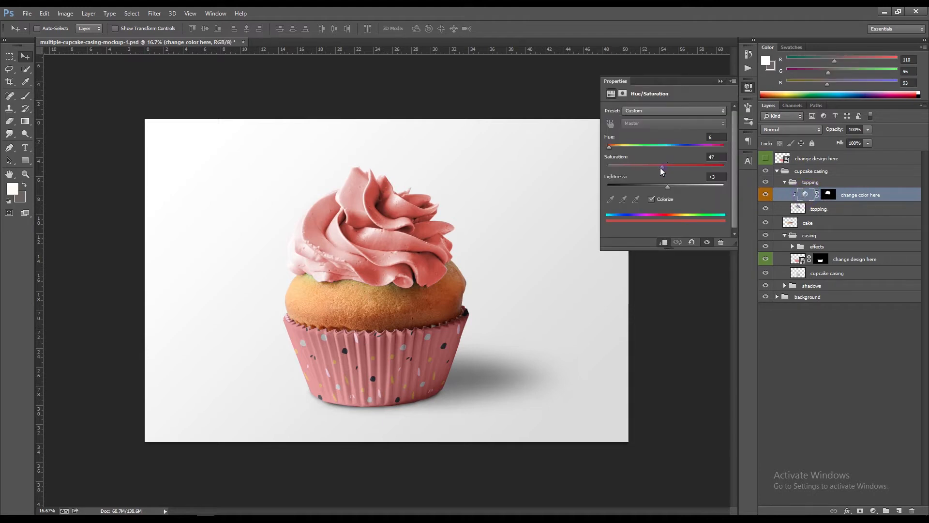
{"action": "left_click_drag", "start_coordinate": [651, 167], "coordinate": [655, 167]}
{"action": "mouse_move", "coordinate": [610, 147]}
{"action": "left_mouse_down"}
{"action": "mouse_move", "coordinate": [623, 150]}
{"action": "mouse_move", "coordinate": [608, 151]}
{"action": "left_mouse_up"}
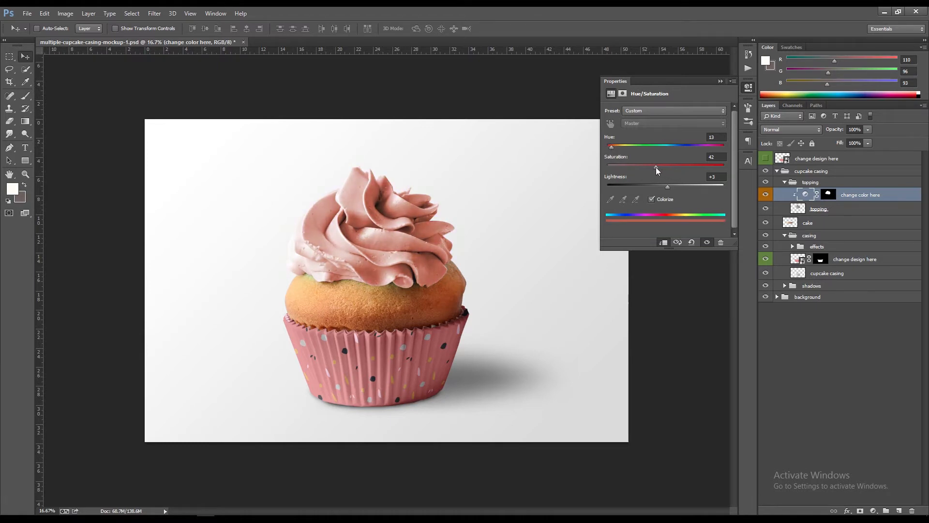
{"action": "left_click", "coordinate": [720, 83]}
Collapse the topping, casing and cupcake casing groups and save the single-cupcake mockup.
{"action": "left_click", "coordinate": [784, 182]}
{"action": "left_click", "coordinate": [784, 207]}
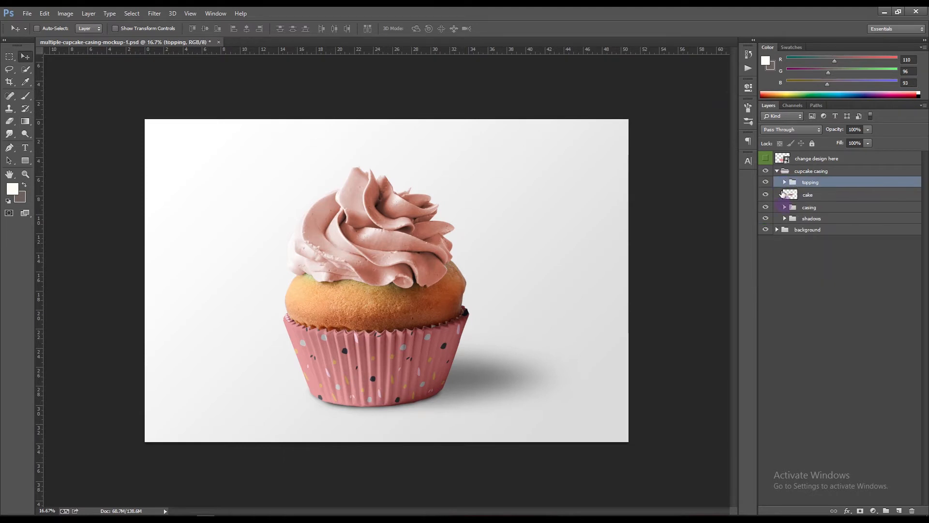
{"action": "left_click", "coordinate": [777, 171]}
{"action": "left_click", "coordinate": [28, 13]}
{"action": "left_click", "coordinate": [35, 120]}
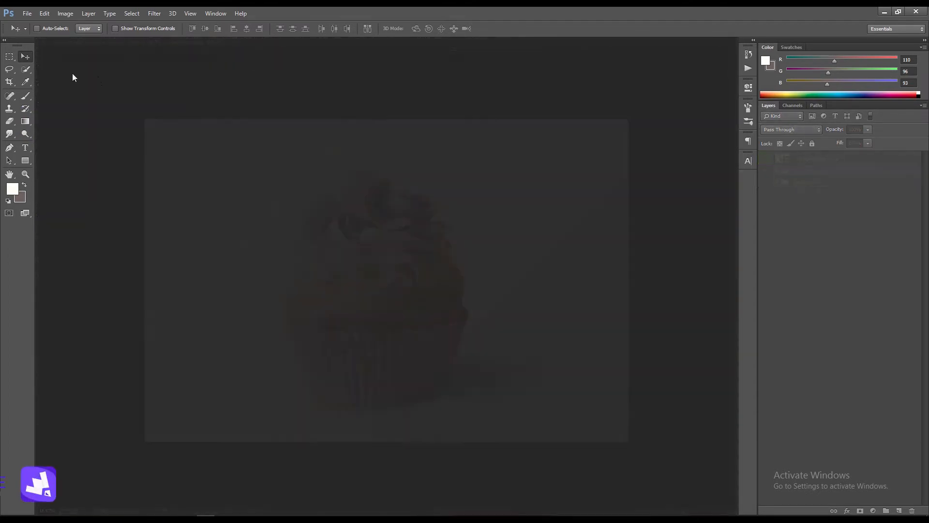
Open multiple-cupcake-casing-mockup-2.psd from the multiple-cupcake-casing-mockup folder.
{"action": "left_click", "coordinate": [27, 13]}
{"action": "left_click", "coordinate": [31, 33]}
{"action": "double_click", "coordinate": [138, 83]}
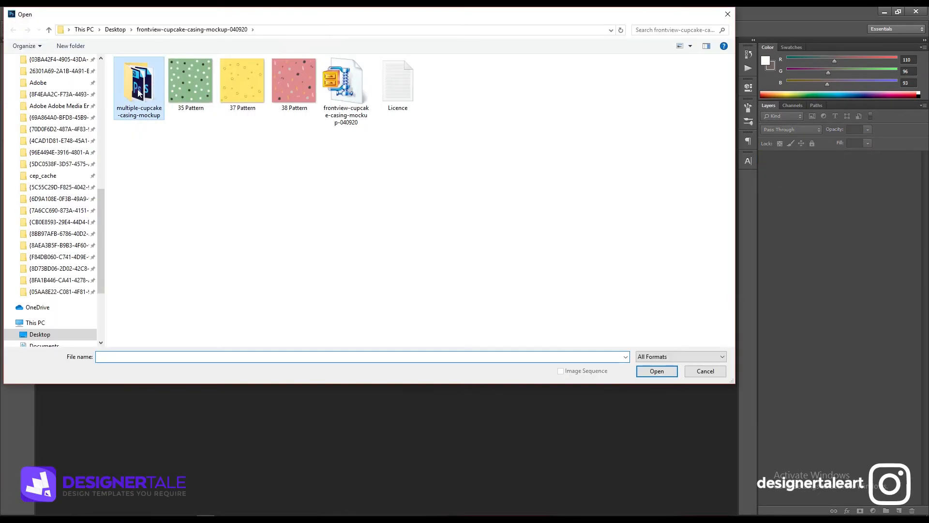
{"action": "double_click", "coordinate": [192, 85]}
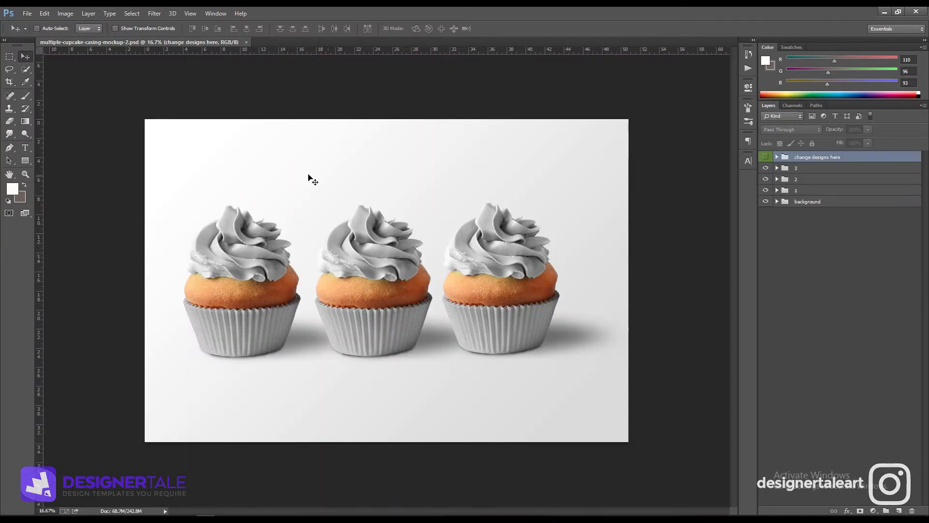
Expand the "change designs here" group and the topping subgroups inside groups 3, 2 and 1.
{"action": "left_click", "coordinate": [777, 156]}
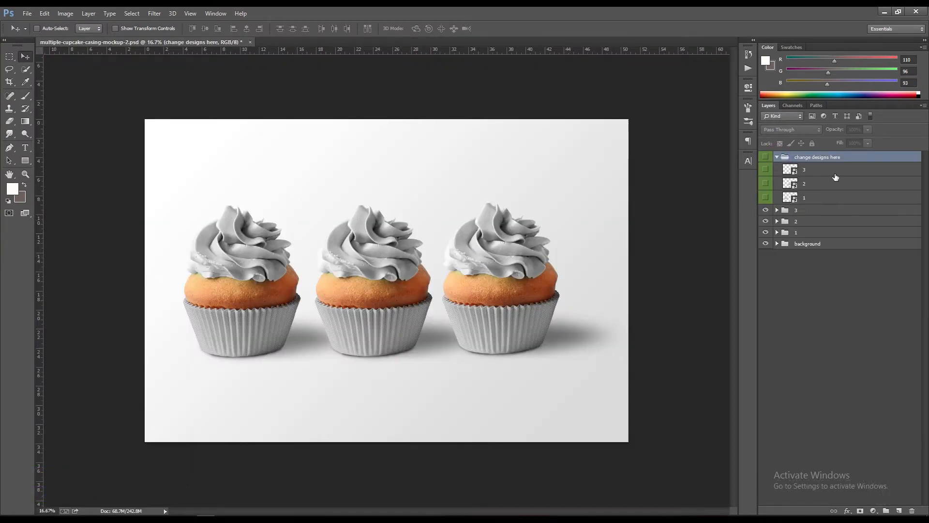
{"action": "left_click", "coordinate": [777, 210]}
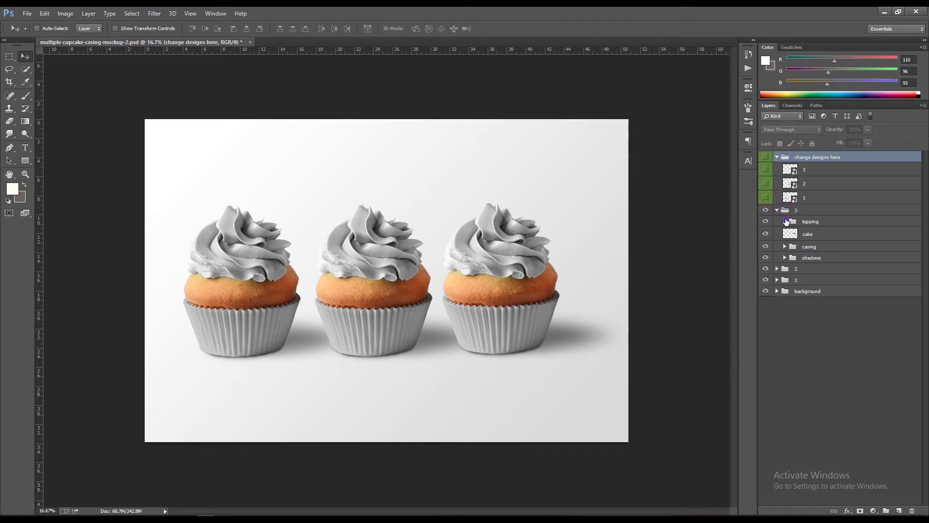
{"action": "left_click", "coordinate": [785, 222]}
{"action": "left_click", "coordinate": [778, 297]}
{"action": "left_click", "coordinate": [784, 308]}
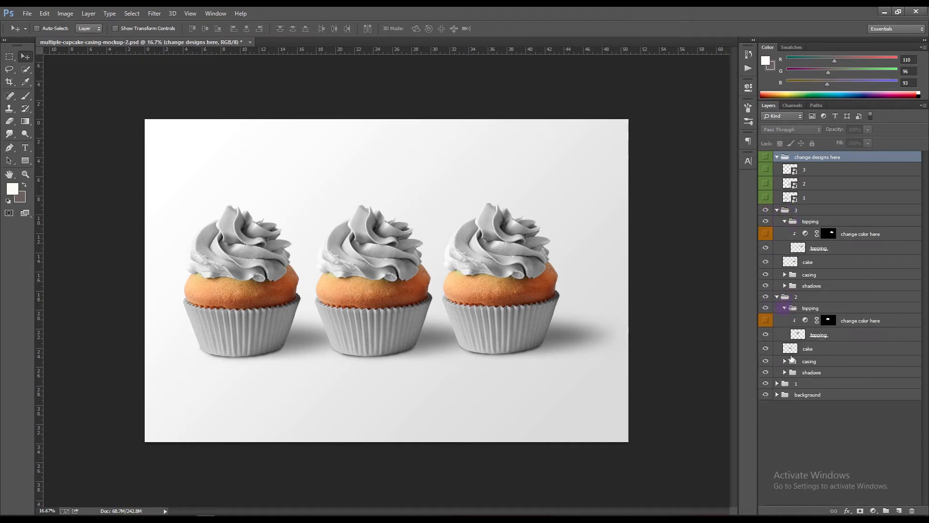
{"action": "left_click", "coordinate": [777, 383]}
{"action": "left_click", "coordinate": [785, 394]}
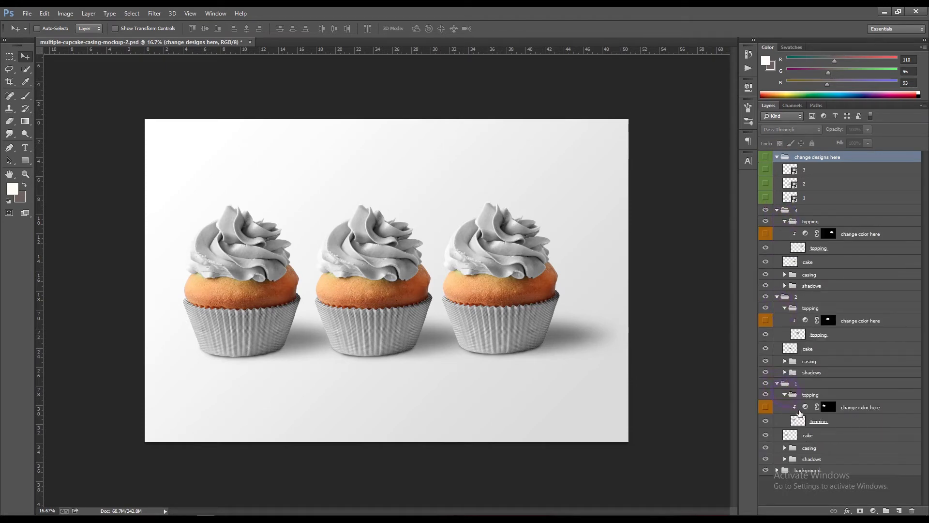
Expand the casing subgroups inside groups 1, 2 and 3 and look through their layers.
{"action": "left_click", "coordinate": [785, 448]}
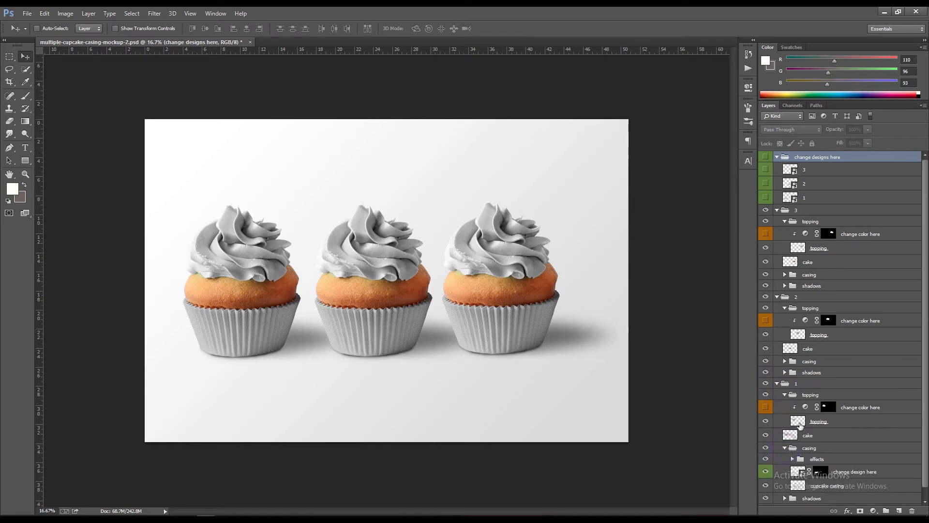
{"action": "left_click", "coordinate": [785, 361]}
{"action": "left_click", "coordinate": [784, 275]}
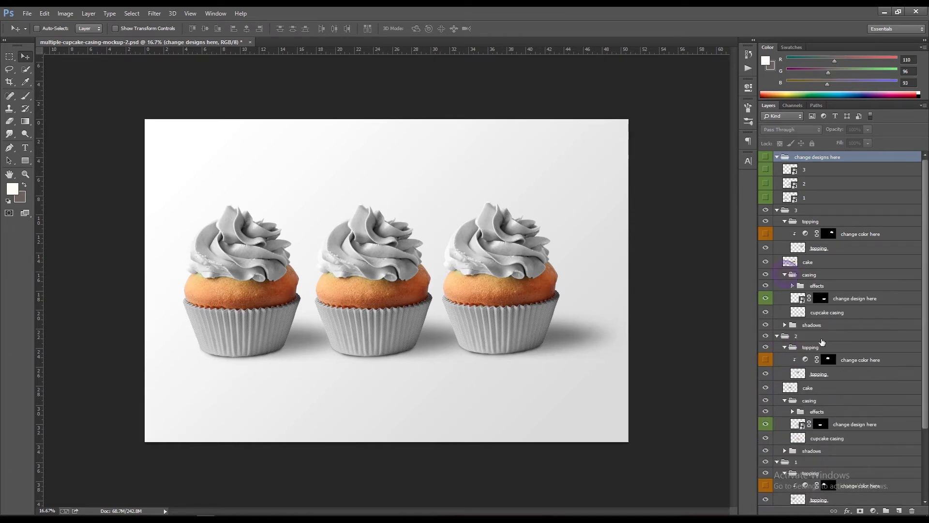
{"action": "scroll", "coordinate": [860, 420], "scroll_direction": "down", "scroll_amount": 4}
{"action": "scroll", "coordinate": [860, 419], "scroll_direction": "up", "scroll_amount": 4}
Open the contents of design smart object 3 and embed the 35 Pattern image against the canvas's left edge.
{"action": "double_click", "coordinate": [794, 171]}
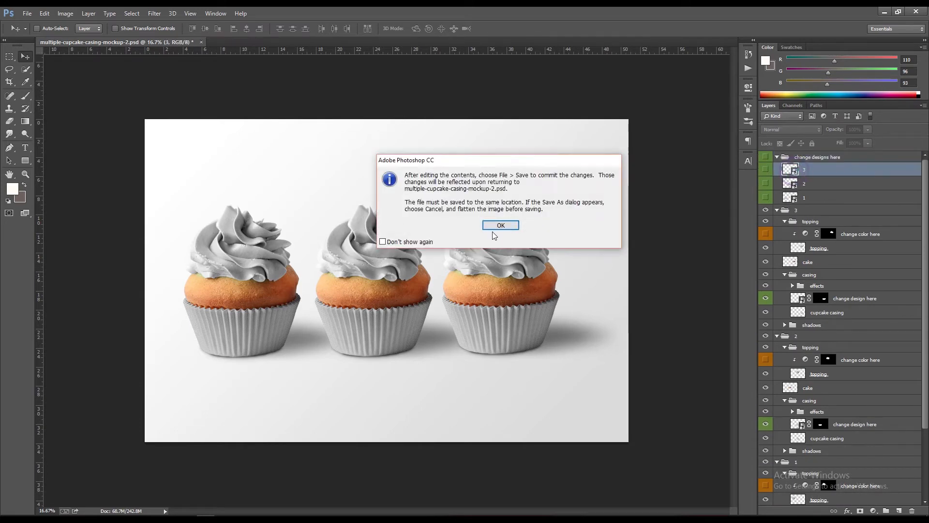
{"action": "left_click", "coordinate": [503, 227]}
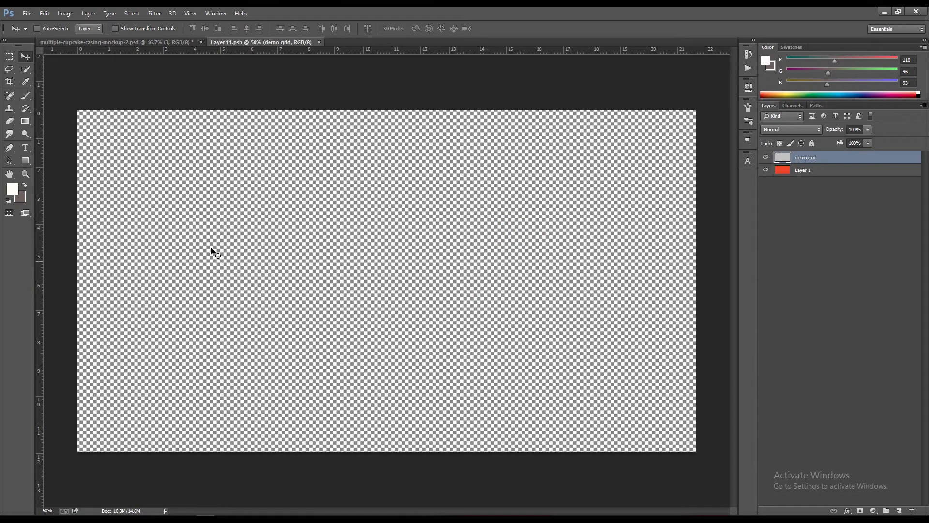
{"action": "left_click", "coordinate": [27, 14]}
{"action": "left_click", "coordinate": [58, 176]}
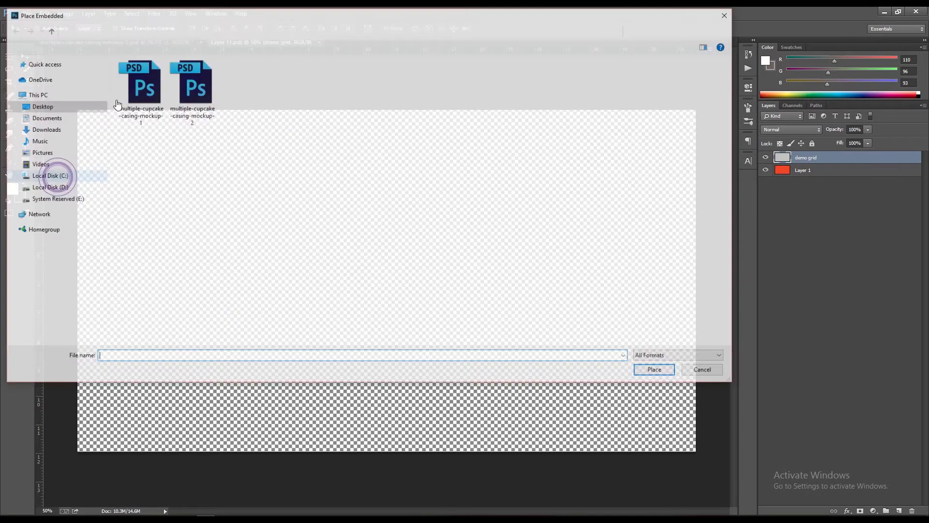
{"action": "left_click", "coordinate": [228, 29]}
{"action": "double_click", "coordinate": [191, 82]}
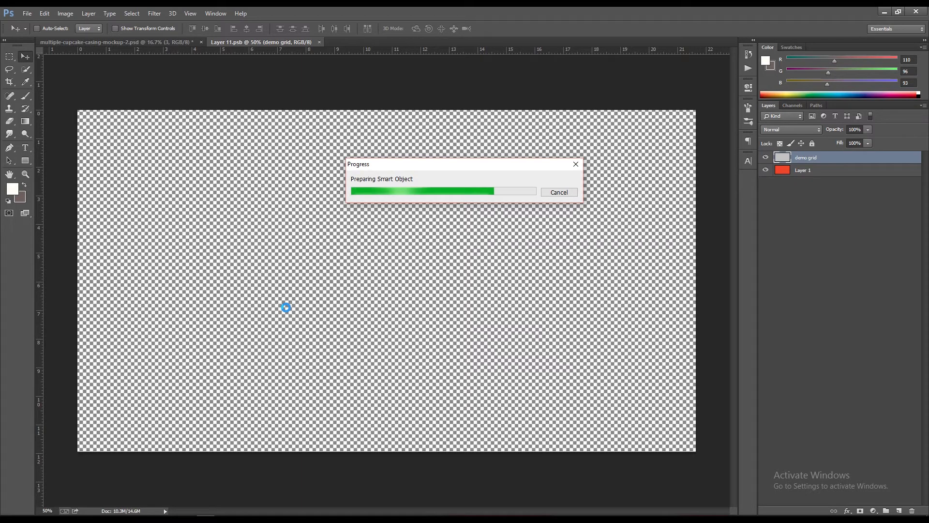
{"action": "left_click_drag", "start_coordinate": [353, 307], "coordinate": [217, 309]}
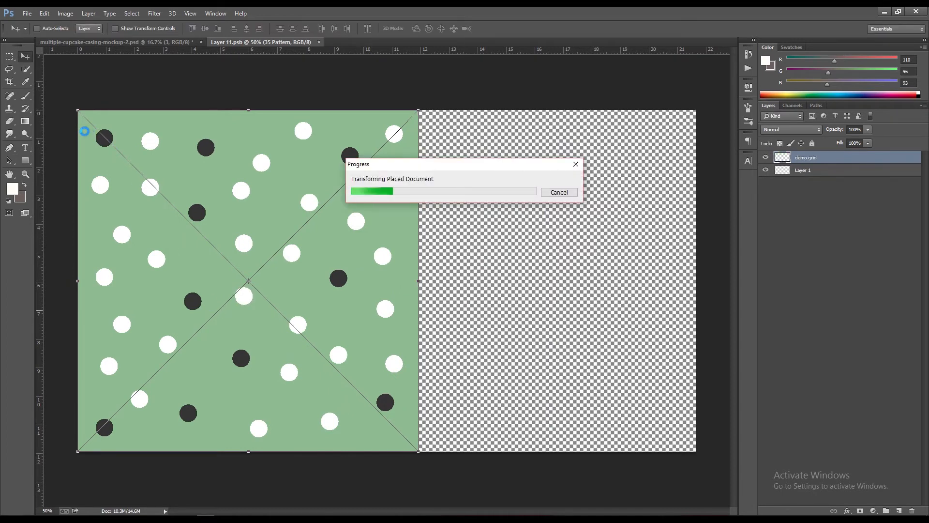
Duplicate the 35 Pattern to cover the rest of the canvas and merge both pattern layers.
{"action": "left_click_drag", "start_coordinate": [82, 122], "coordinate": [423, 118]}
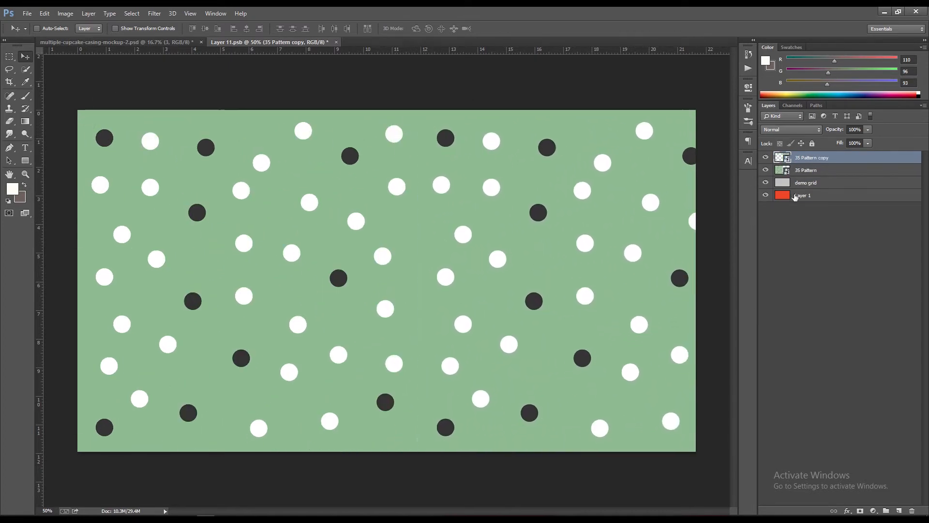
{"action": "left_click", "coordinate": [837, 166], "text": "shift"}
{"action": "right_click", "coordinate": [837, 166]}
{"action": "left_click", "coordinate": [760, 363]}
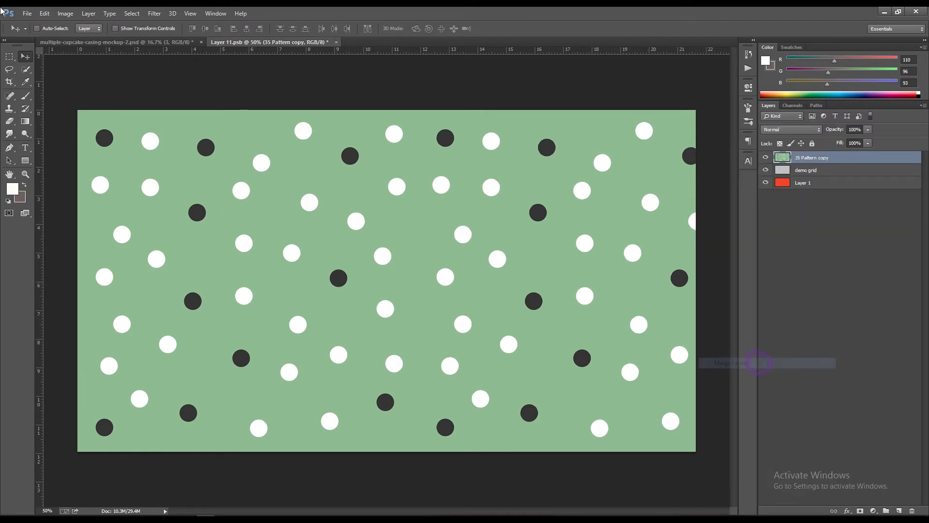
Save and close the contents of design smart object 3.
{"action": "left_click", "coordinate": [27, 13]}
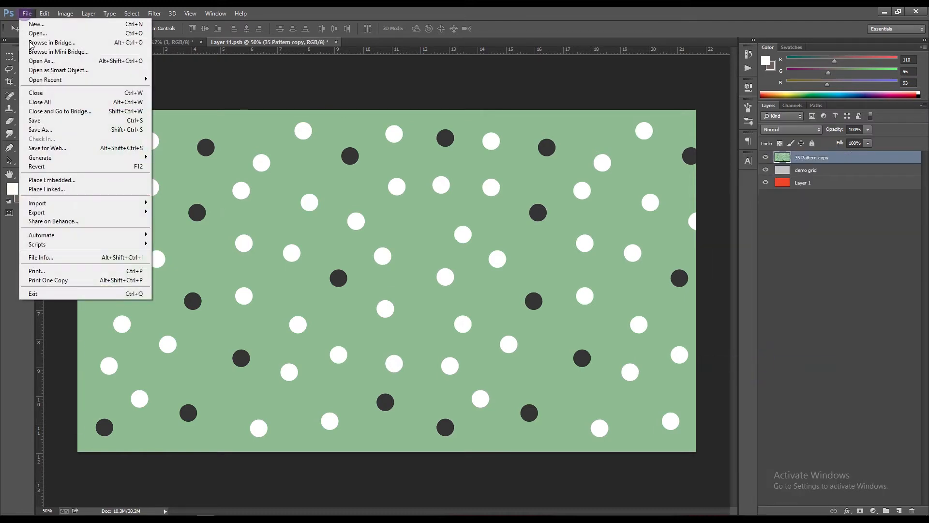
{"action": "left_click", "coordinate": [38, 120]}
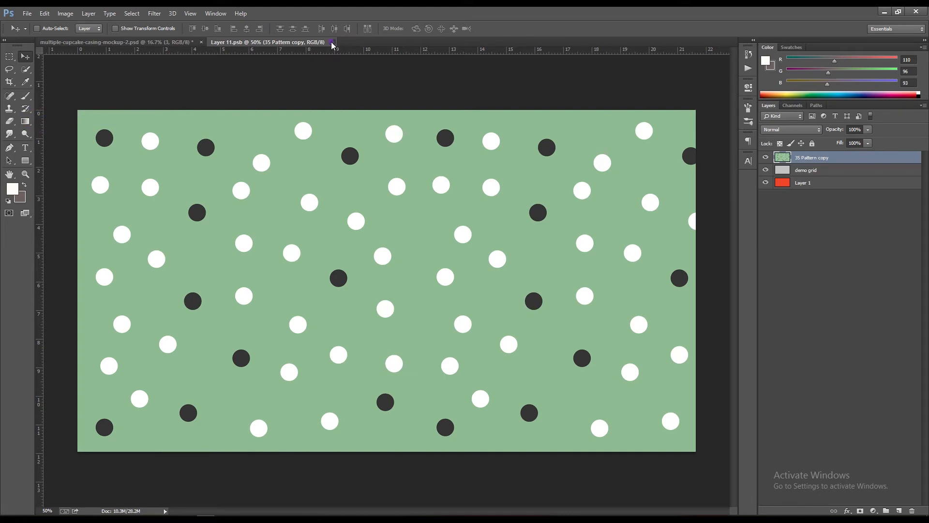
{"action": "left_click", "coordinate": [332, 43]}
Open the contents of design smart object 2 and embed the 37 Pattern image against the canvas's left edge.
{"action": "left_click", "coordinate": [794, 184]}
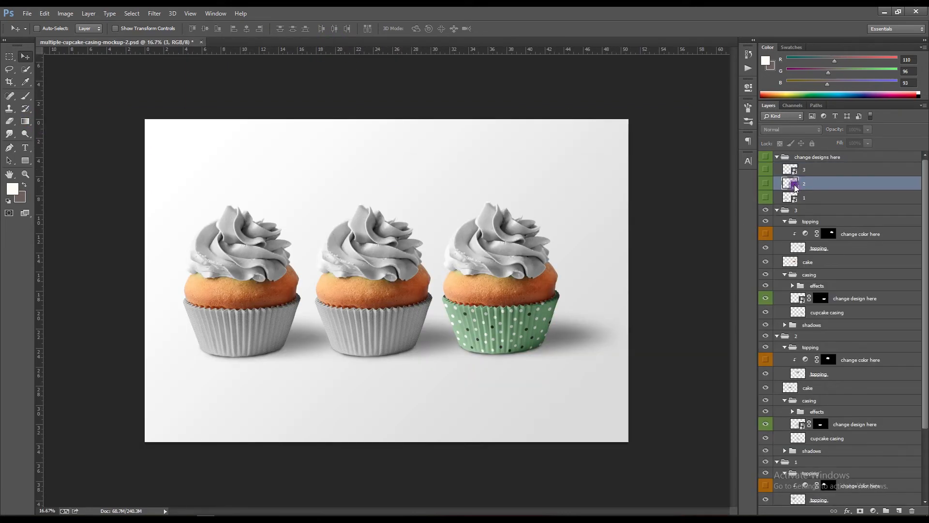
{"action": "double_click", "coordinate": [794, 184]}
{"action": "left_click", "coordinate": [500, 225]}
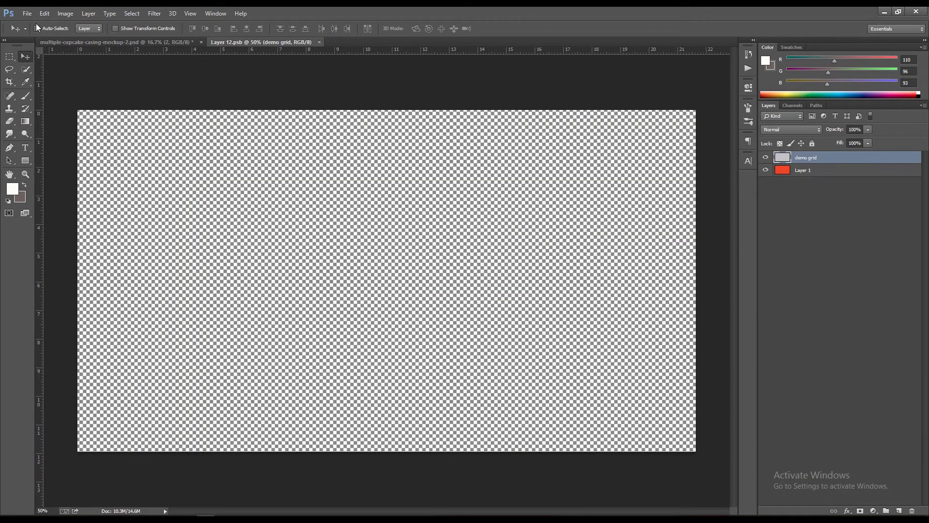
{"action": "left_click", "coordinate": [27, 13]}
{"action": "left_click", "coordinate": [54, 178]}
{"action": "double_click", "coordinate": [240, 81]}
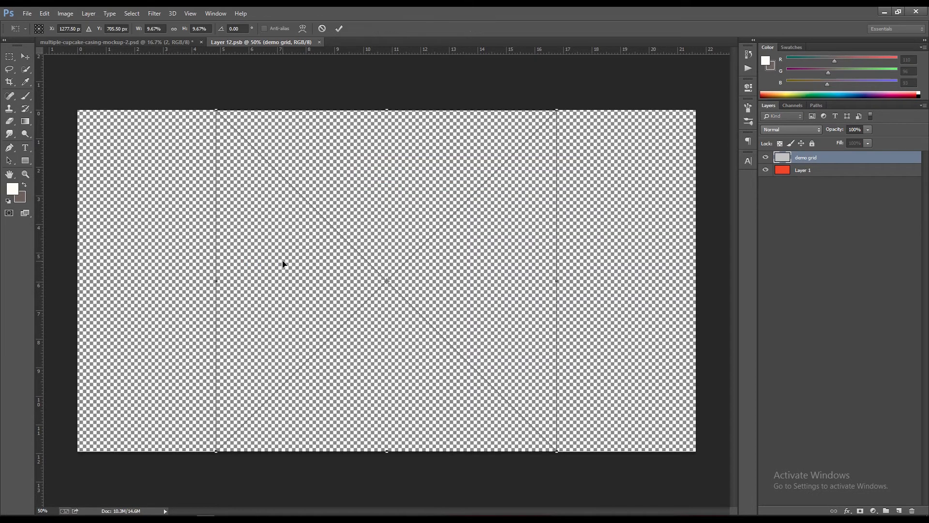
{"action": "left_click_drag", "start_coordinate": [364, 264], "coordinate": [231, 262]}
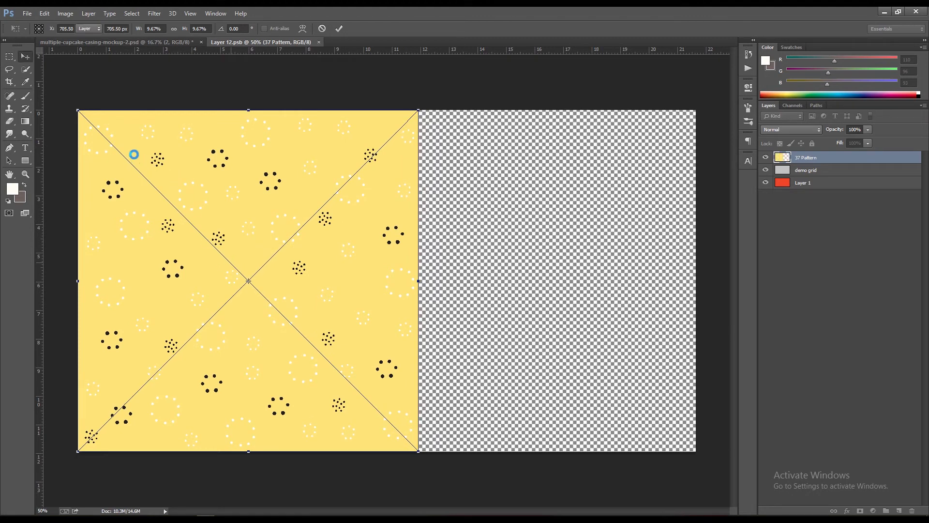
{"action": "key", "text": "Return"}
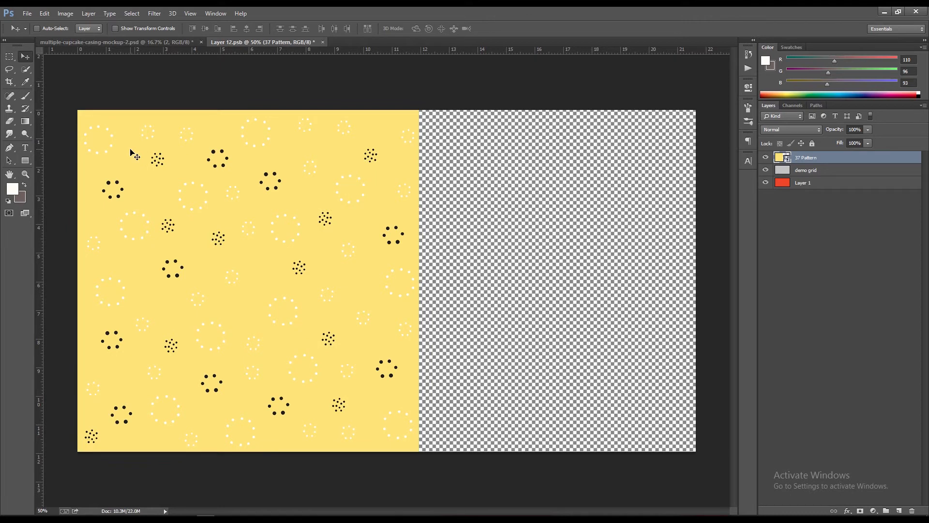
Duplicate the 37 Pattern flush beside the original to fill the canvas and merge the two layers.
{"action": "left_click_drag", "start_coordinate": [91, 115], "coordinate": [431, 115]}
{"action": "key", "text": "Left"}
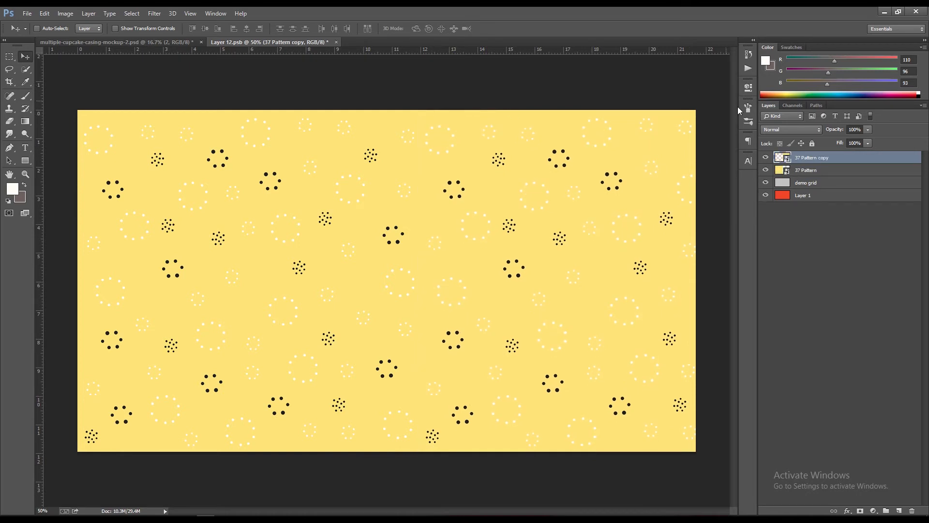
{"action": "right_click", "coordinate": [799, 169]}
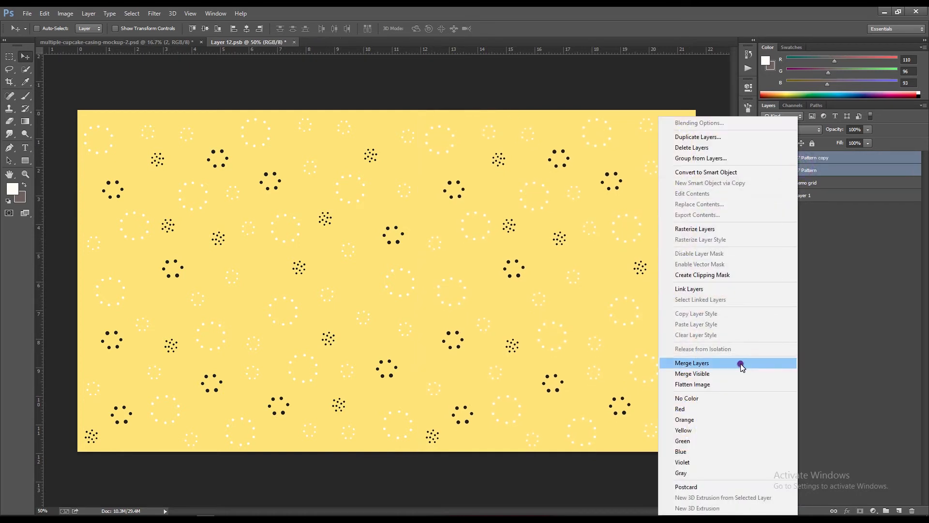
{"action": "left_click", "coordinate": [742, 363]}
Save and close the contents of design smart object 2.
{"action": "left_click", "coordinate": [27, 13]}
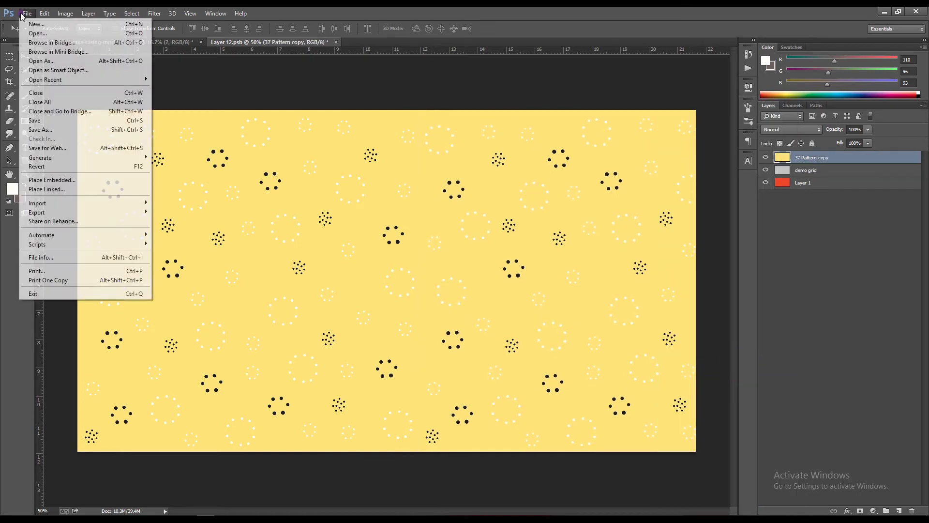
{"action": "left_click", "coordinate": [58, 121]}
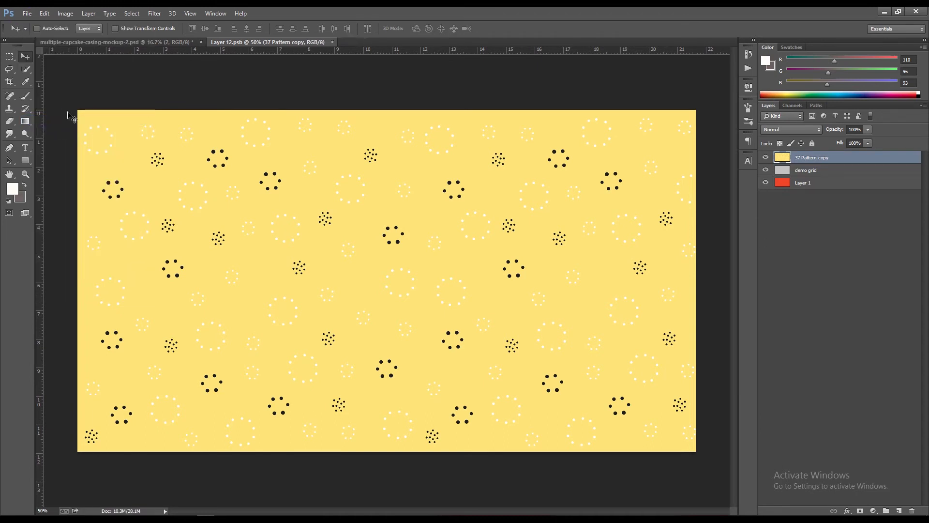
{"action": "left_click", "coordinate": [332, 42]}
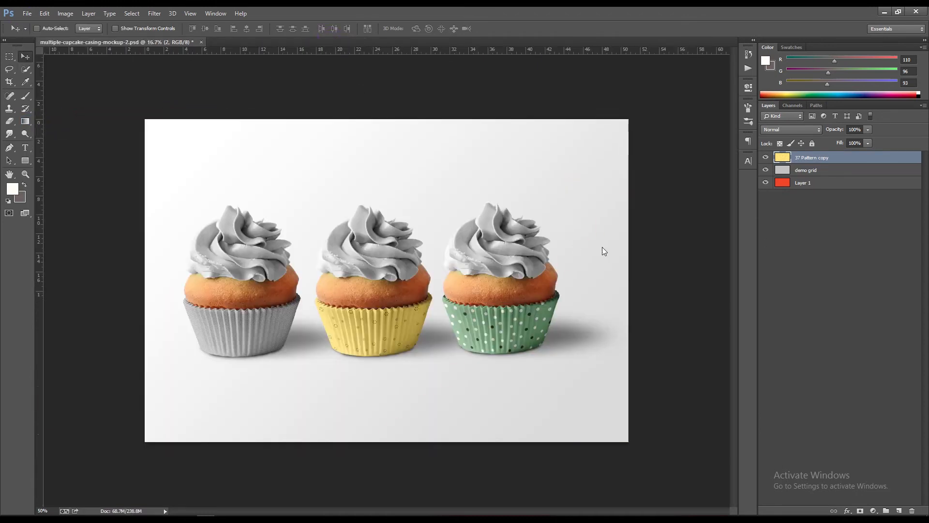
Embed the 38 Pattern image at the left edge inside design smart object 1 and duplicate it to cover the whole canvas.
{"action": "double_click", "coordinate": [794, 197]}
{"action": "left_click", "coordinate": [500, 225]}
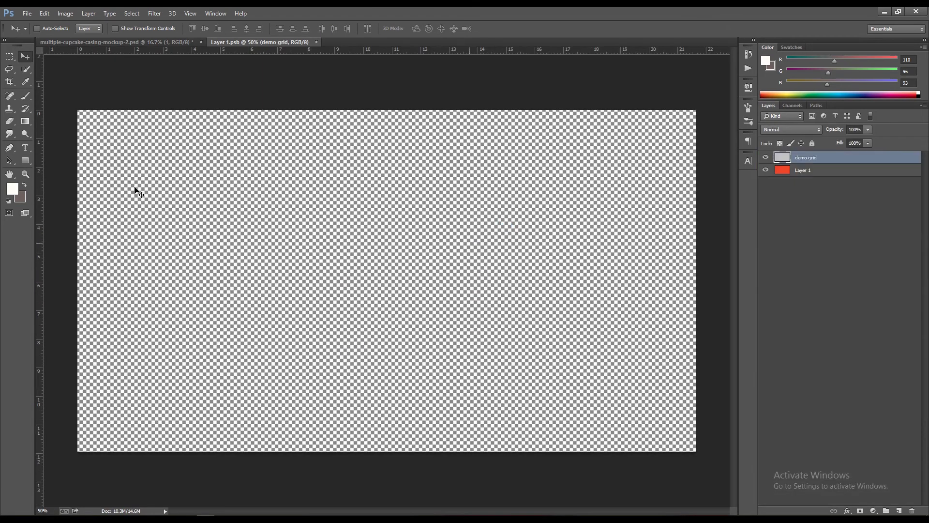
{"action": "left_click", "coordinate": [27, 13]}
{"action": "left_click", "coordinate": [74, 181]}
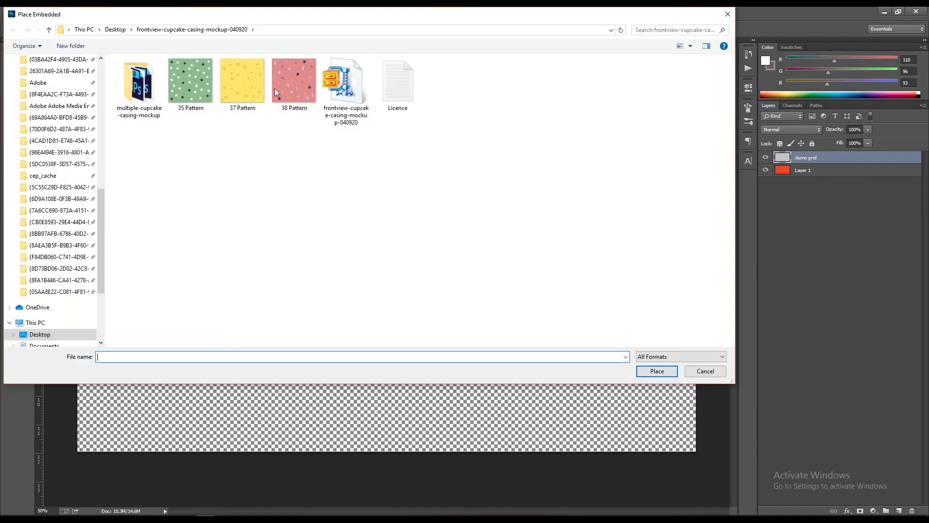
{"action": "double_click", "coordinate": [286, 86]}
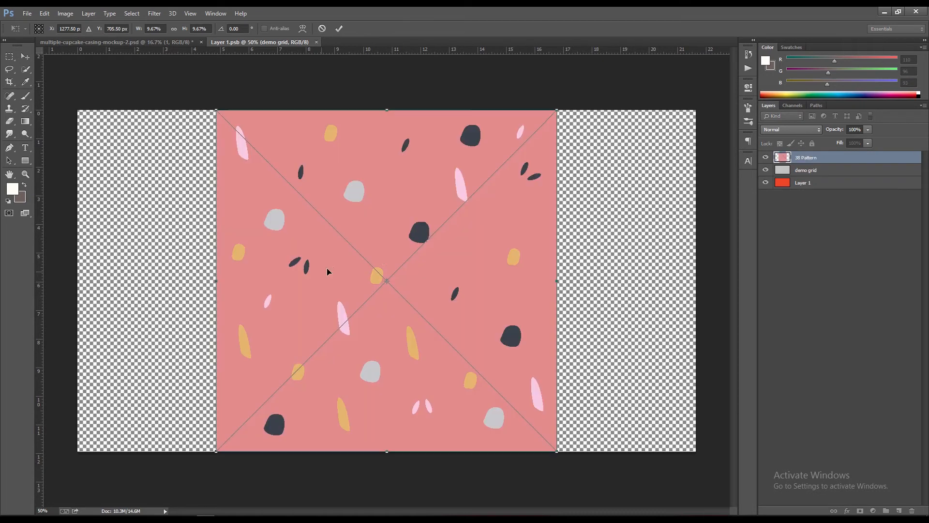
{"action": "left_click_drag", "start_coordinate": [253, 135], "coordinate": [164, 135]}
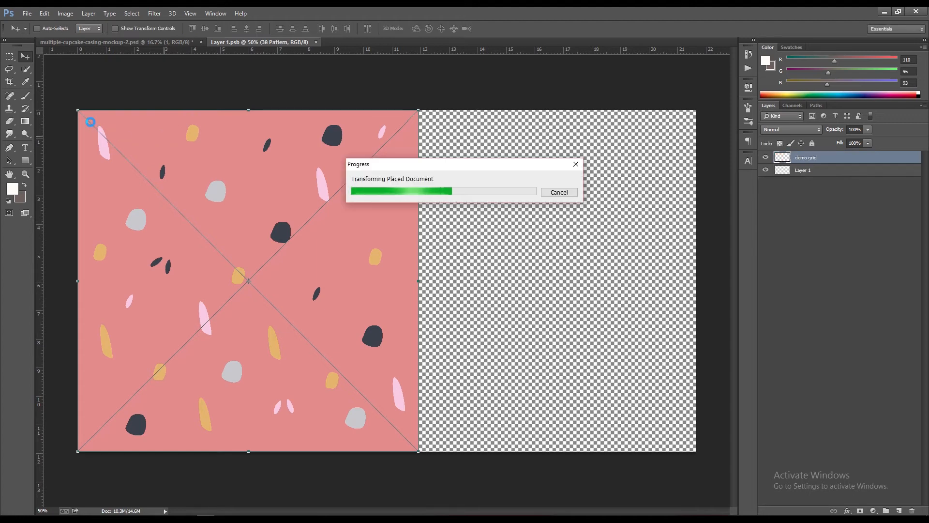
{"action": "left_click_drag", "start_coordinate": [83, 110], "coordinate": [428, 115]}
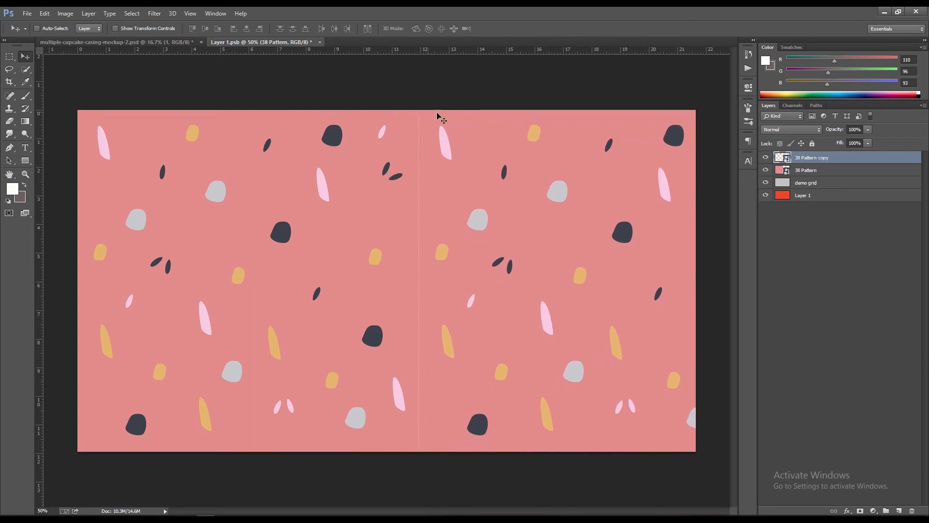
Merge the two 38 Pattern layers, and save and close the contents of design smart object 1.
{"action": "left_click", "coordinate": [821, 174], "text": "shift"}
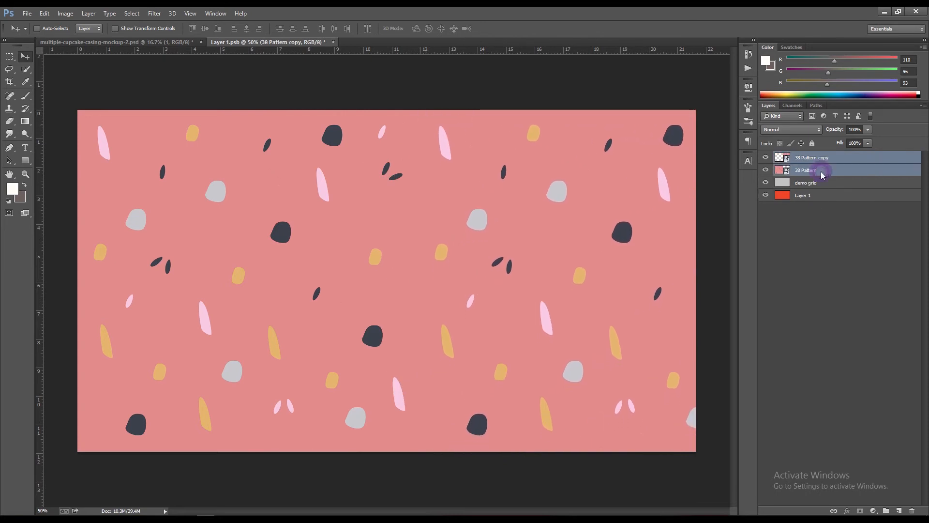
{"action": "right_click", "coordinate": [819, 174]}
{"action": "left_click", "coordinate": [764, 365]}
{"action": "left_click", "coordinate": [27, 13]}
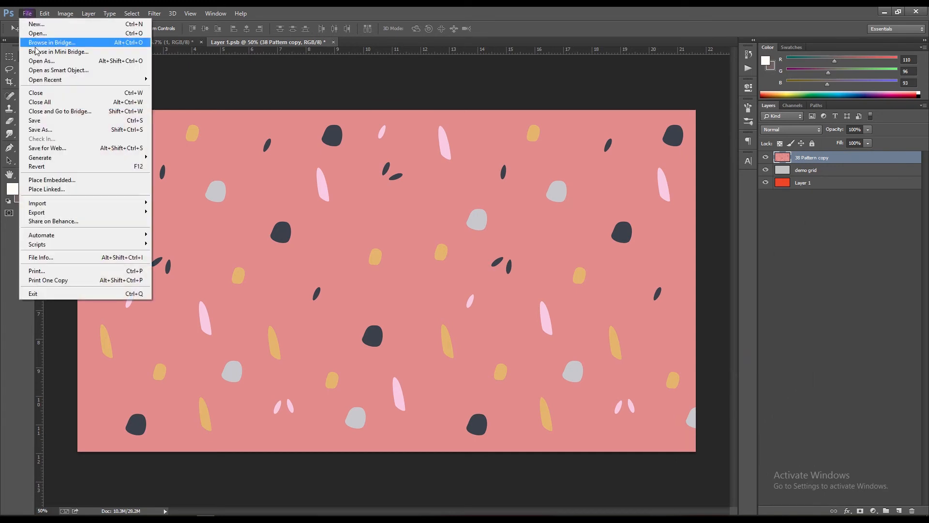
{"action": "left_click", "coordinate": [39, 118]}
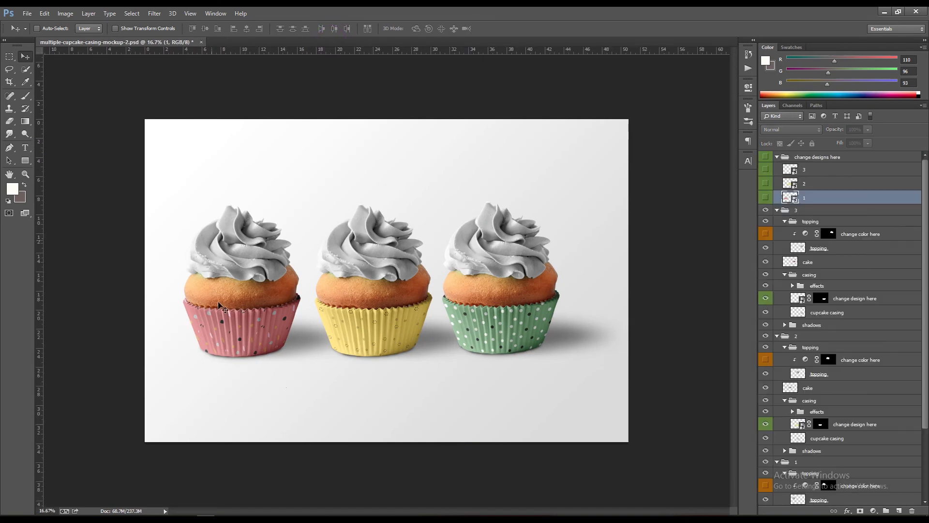
Make the "change color here" adjustment layers visible in the topping subgroups of groups 3, 2 and 1.
{"action": "left_click", "coordinate": [765, 234]}
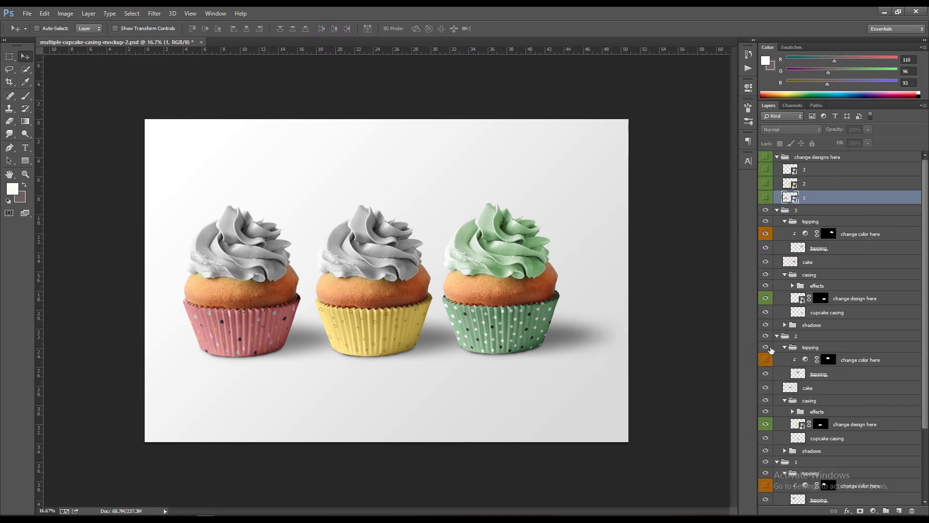
{"action": "left_click", "coordinate": [765, 360]}
{"action": "left_click", "coordinate": [765, 485]}
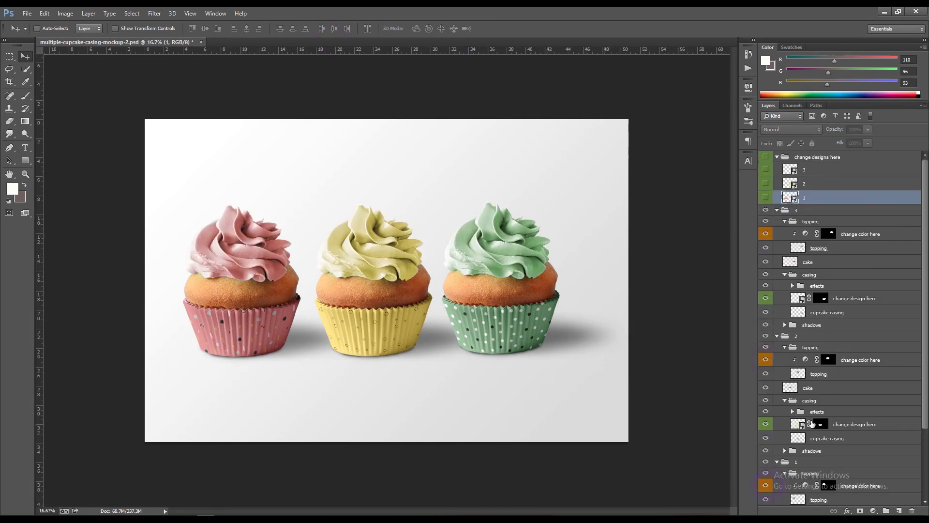
Shift the group 3 topping to a more saturated teal, and set the group 2 topping's hue to 55 and saturation to 61.
{"action": "double_click", "coordinate": [806, 235]}
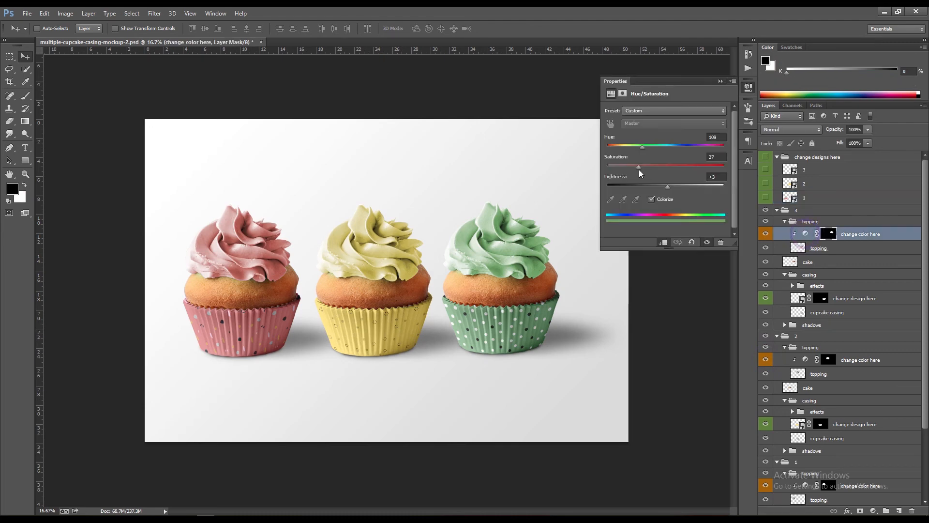
{"action": "left_click_drag", "start_coordinate": [640, 165], "coordinate": [656, 166]}
{"action": "left_click", "coordinate": [804, 359]}
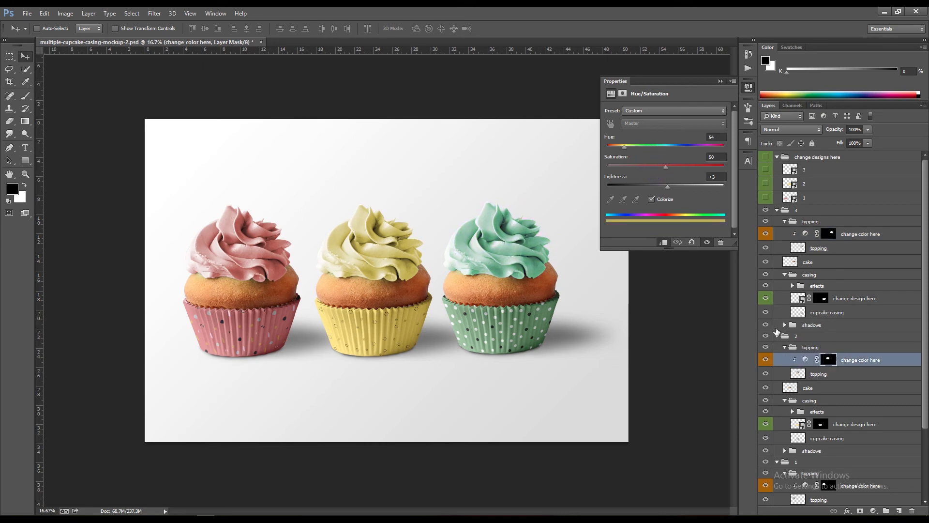
{"action": "left_click_drag", "start_coordinate": [625, 145], "coordinate": [625, 145]}
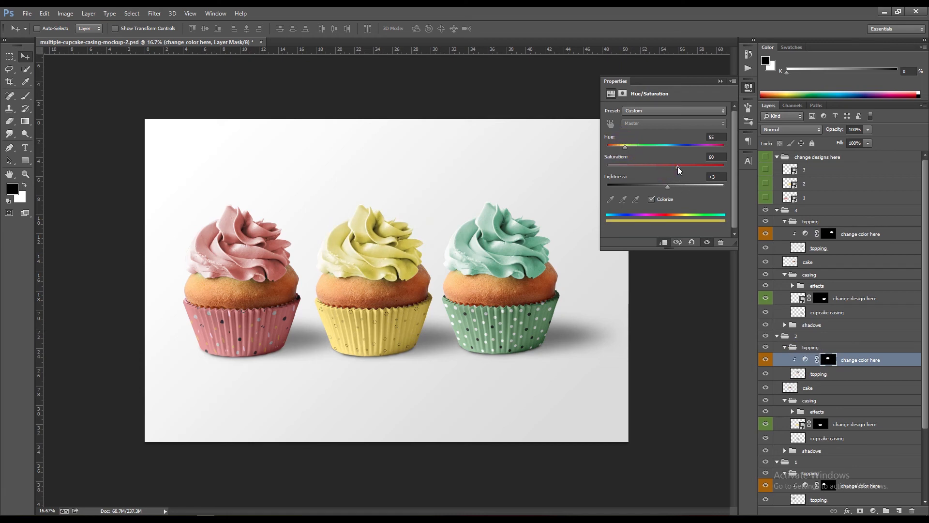
Increase the saturation of the group 1 topping for a stronger coral pink and collapse the adjustment properties.
{"action": "scroll", "coordinate": [796, 436], "scroll_direction": "down", "scroll_amount": 3}
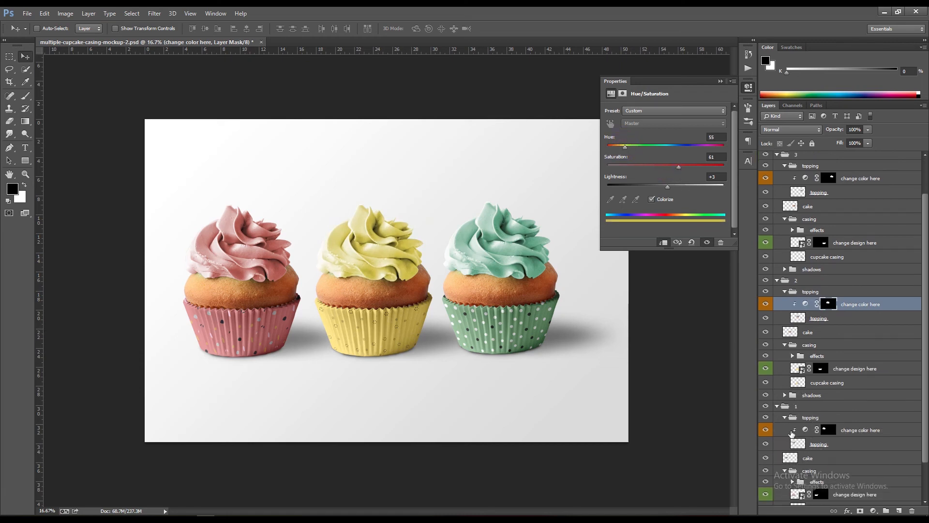
{"action": "left_click", "coordinate": [804, 407]}
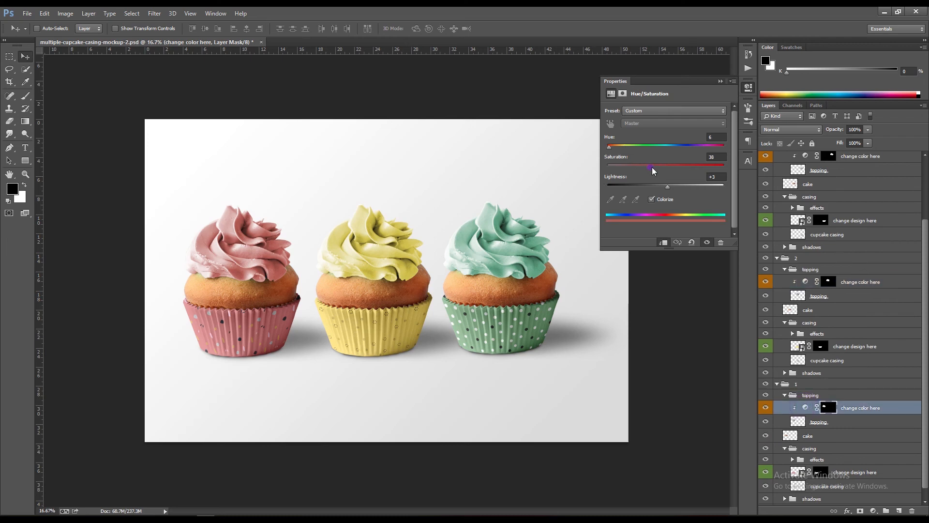
{"action": "left_click", "coordinate": [719, 80]}
Collapse groups 3, 2 and 1 together with their topping and casing subgroups.
{"action": "scroll", "coordinate": [789, 204], "scroll_direction": "up", "scroll_amount": 2}
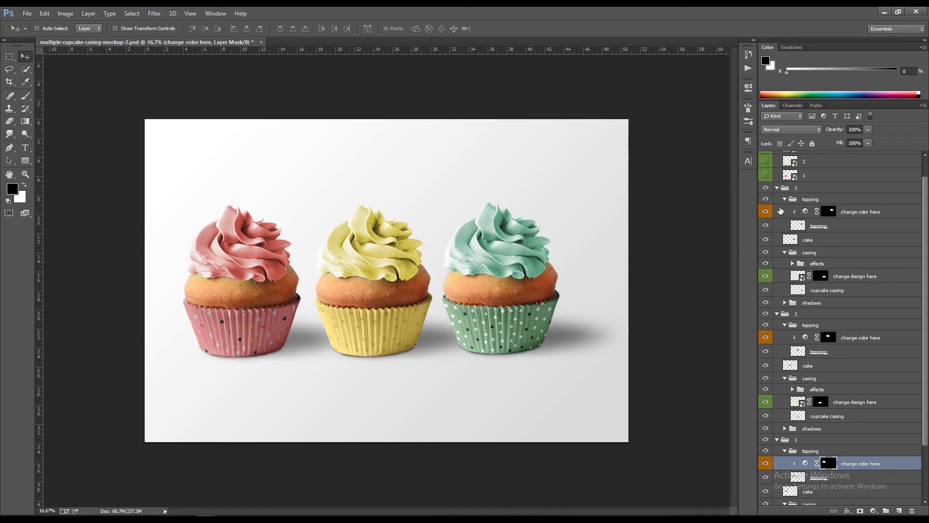
{"action": "left_click", "coordinate": [785, 199]}
{"action": "left_click", "coordinate": [785, 224]}
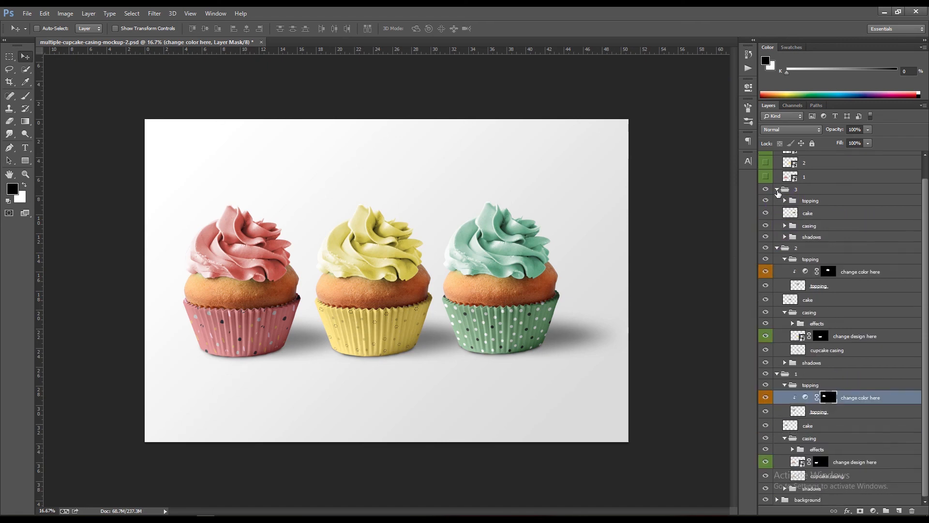
{"action": "left_click", "coordinate": [777, 187]}
{"action": "left_click", "coordinate": [784, 233]}
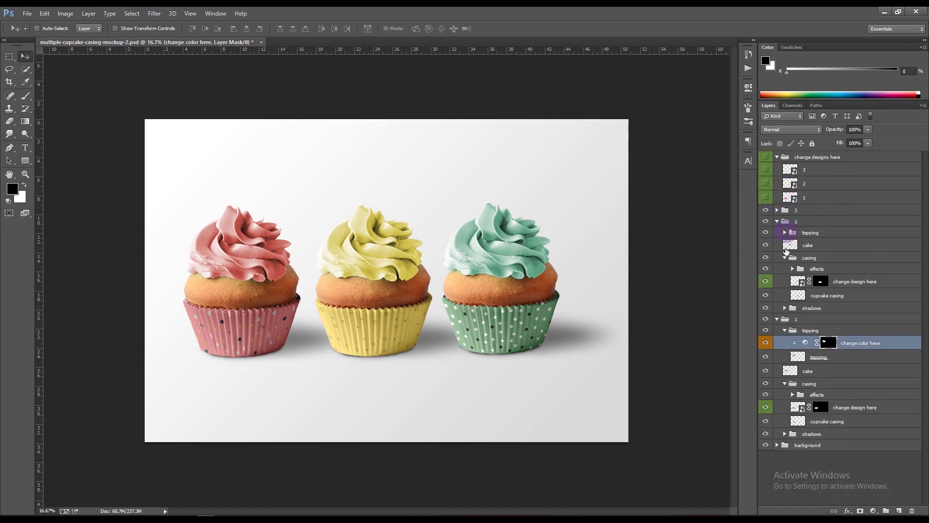
{"action": "left_click", "coordinate": [786, 258]}
{"action": "left_click", "coordinate": [777, 222]}
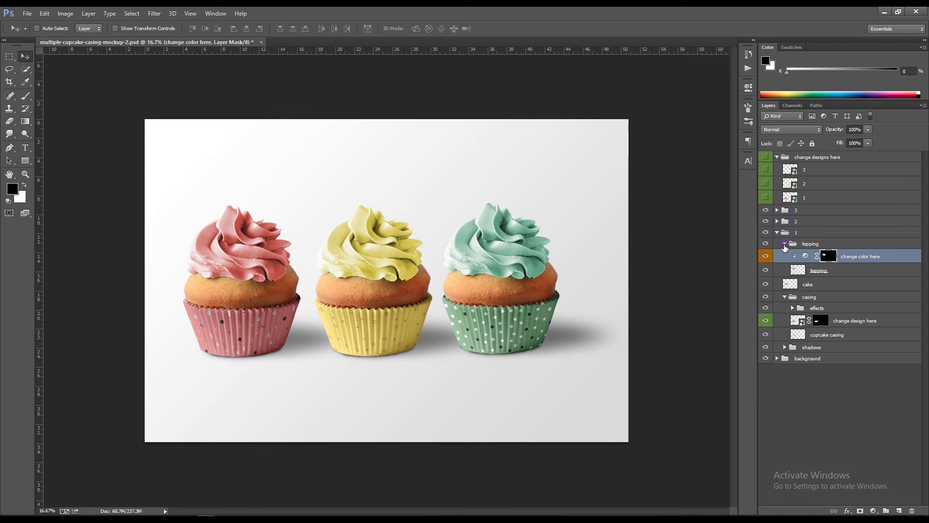
{"action": "left_click", "coordinate": [784, 244]}
{"action": "left_click", "coordinate": [785, 269]}
{"action": "left_click", "coordinate": [777, 232]}
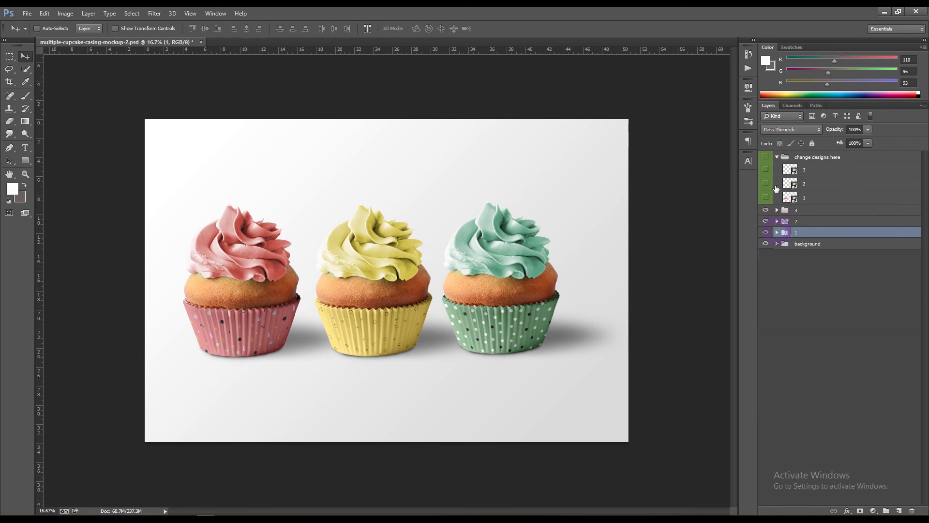
Collapse the "change designs here" group and save the multiple-cupcake-casing-mockup-2.psd file.
{"action": "left_click", "coordinate": [777, 157]}
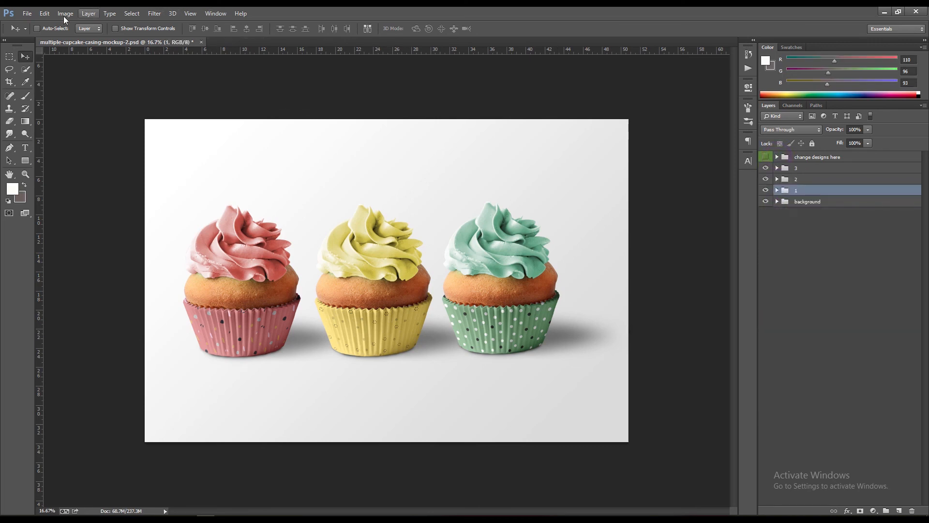
{"action": "left_click", "coordinate": [27, 13]}
{"action": "left_click", "coordinate": [46, 119]}
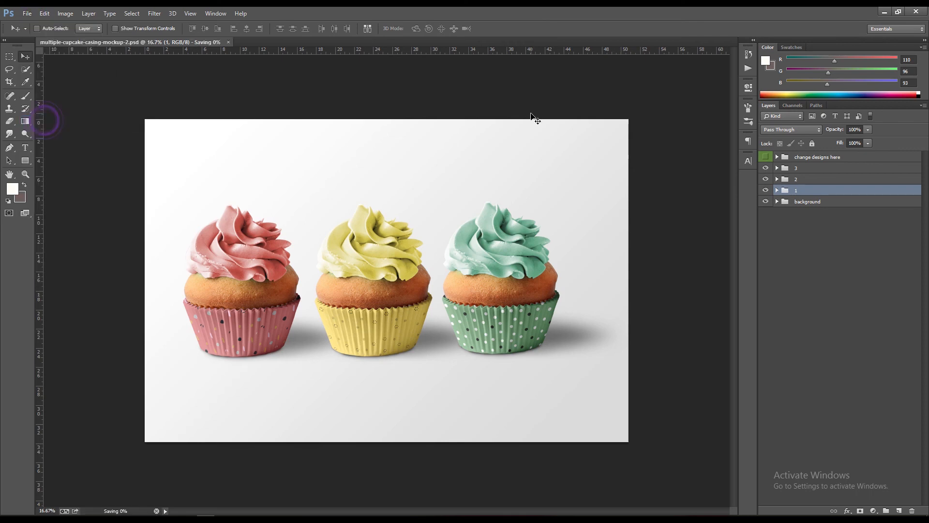